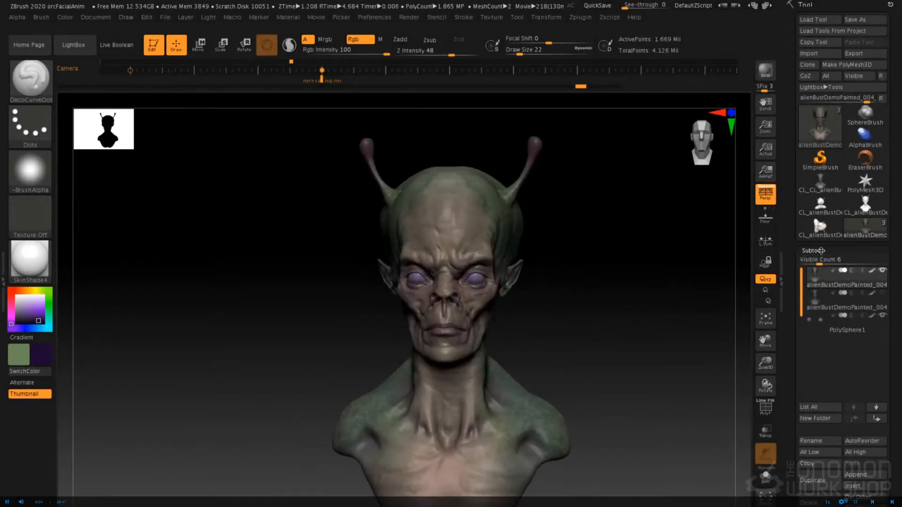
- Adjust the bust's polypaint with RGB Intensity -0.02944, Red Intensity 0.02188 and Blue Intensity -0.11375, and apply it
left_click(818, 251)
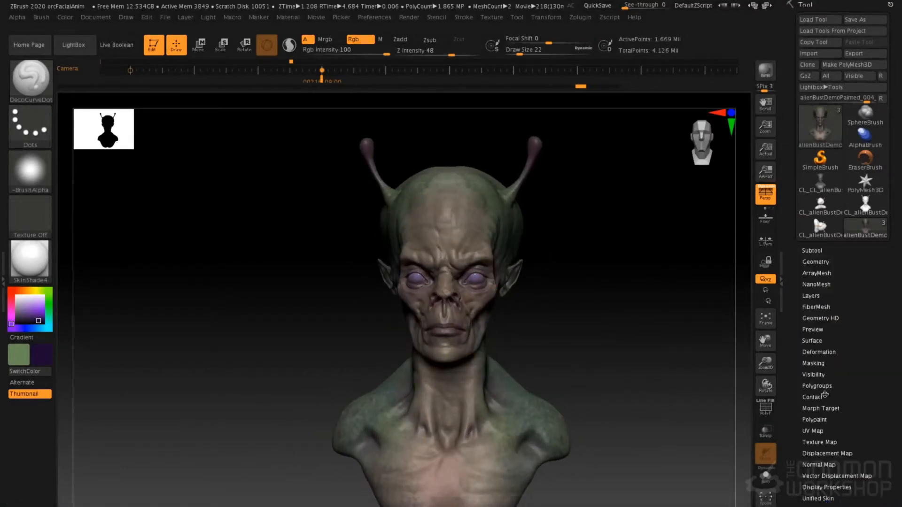
left_click(821, 419)
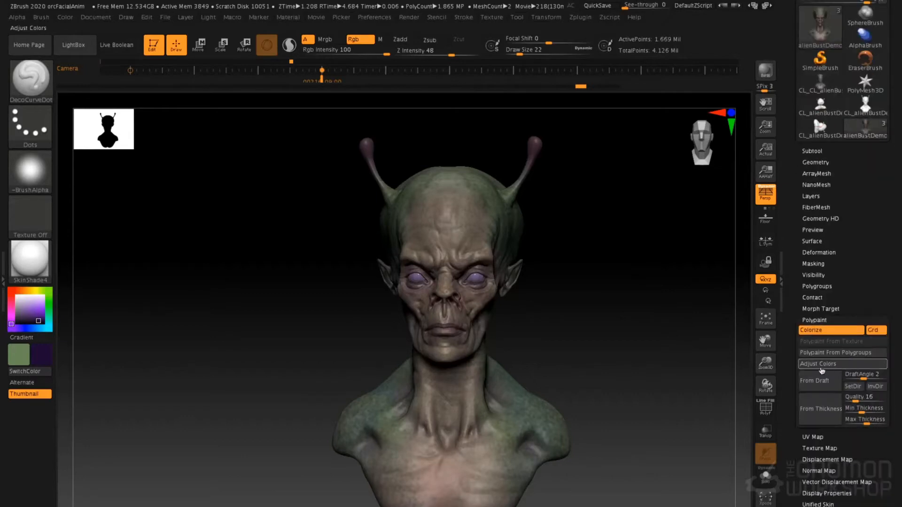
left_click(847, 364)
left_click_drag(552, 473, 552, 495)
mouse_move(642, 473)
left_mouse_down()
mouse_move(650, 478)
mouse_move(634, 479)
mouse_move(650, 494)
mouse_move(623, 505)
mouse_move(644, 484)
left_mouse_up()
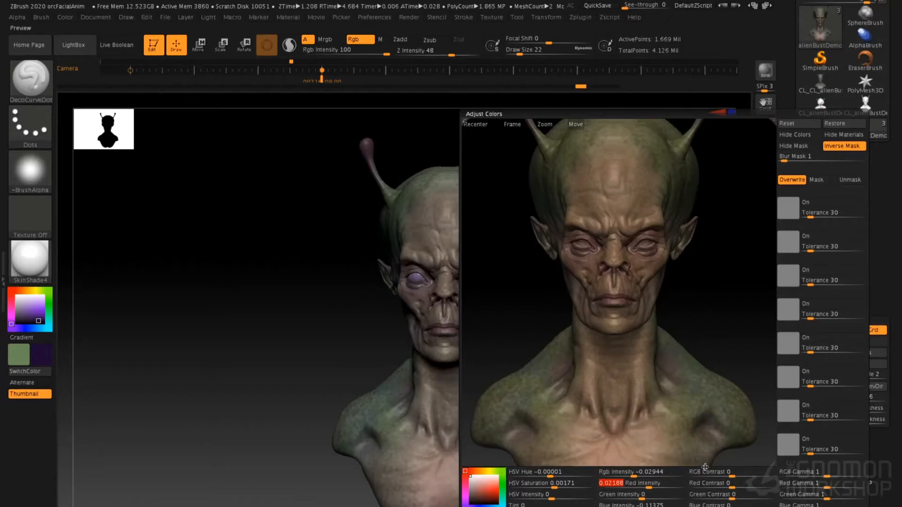
left_click(564, 506)
- Undo the applied color adjustment, then reopen Adjust Colors and reset its settings
right_click_drag(493, 362, 488, 389)
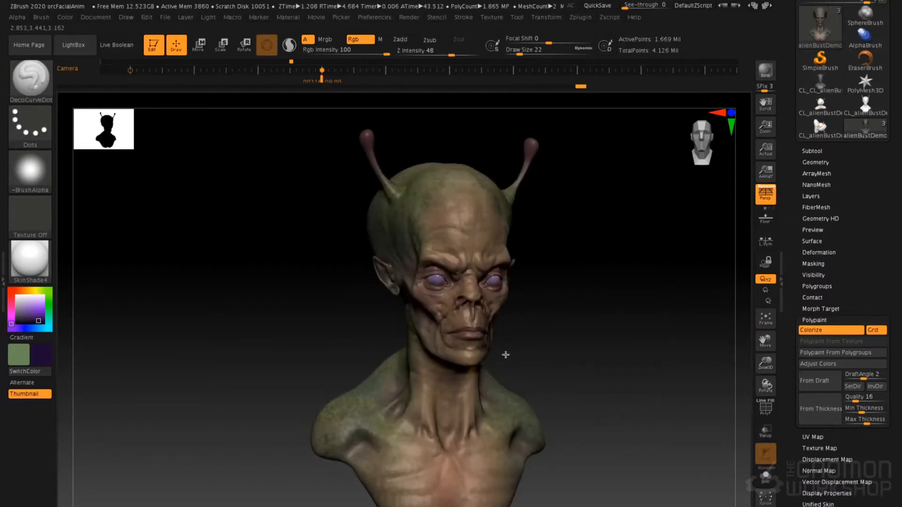
key("ctrl+z")
left_click(826, 364)
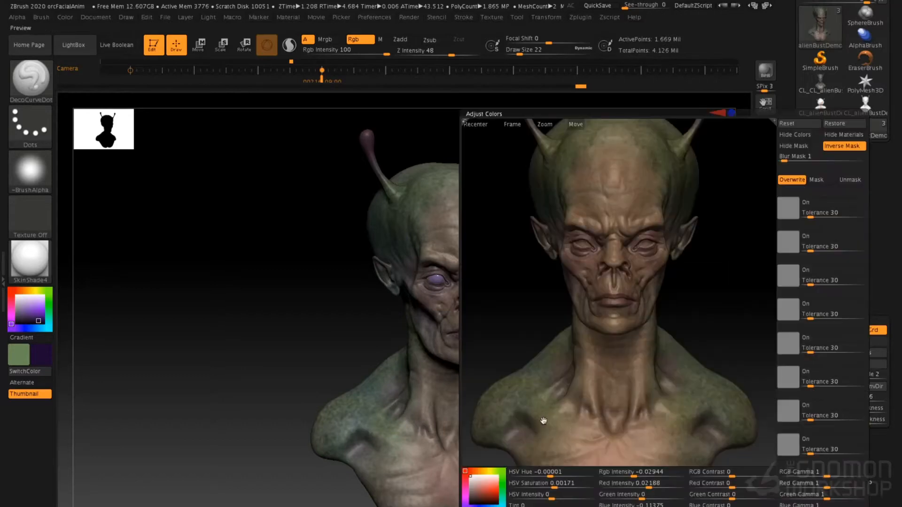
left_click(818, 127)
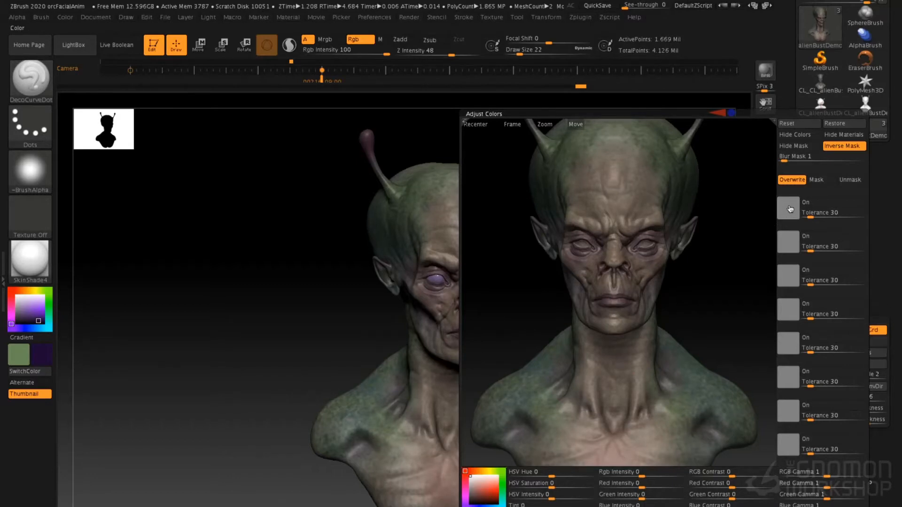
- Sample the beige skin into the first mask color and set its tolerance to 12
left_click_drag(789, 208, 695, 198)
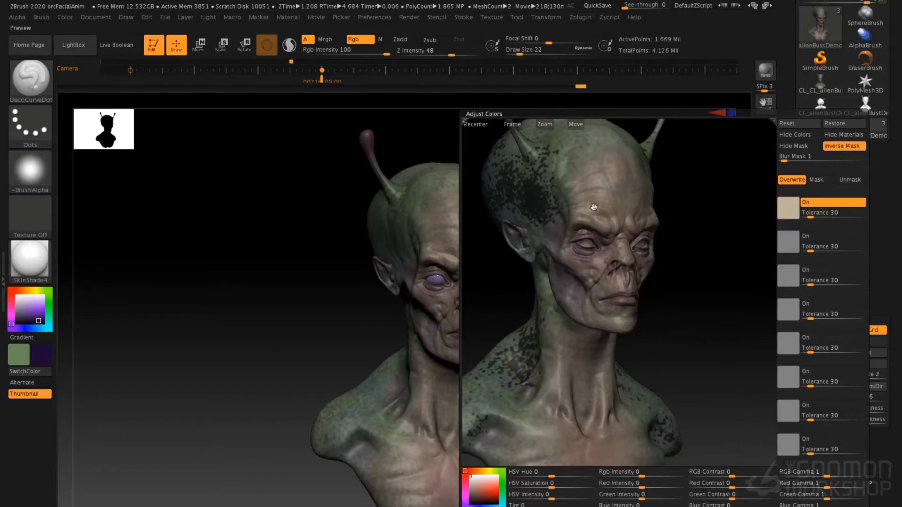
left_click(810, 204)
left_click(812, 205)
left_click_drag(811, 214, 807, 215)
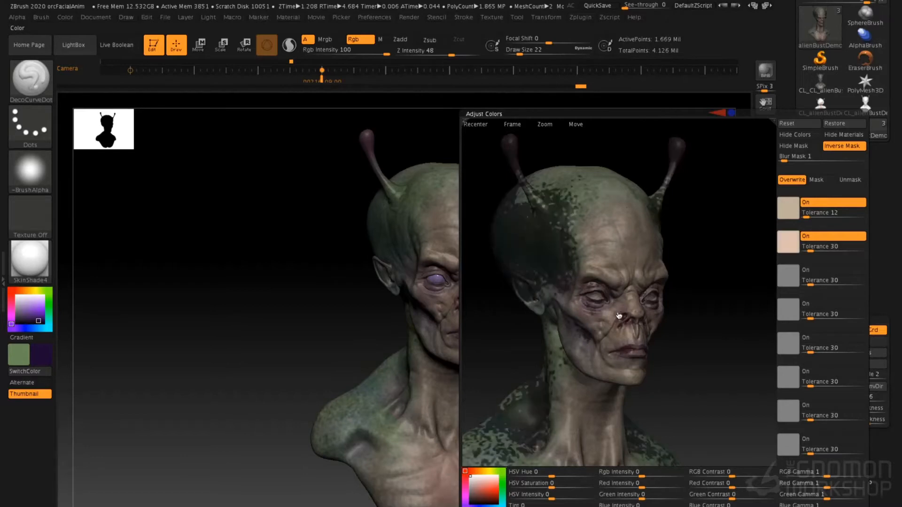
- Sample a pinkish skin tone into the second mask color and set its tolerance to 0
left_click_drag(621, 317, 521, 285)
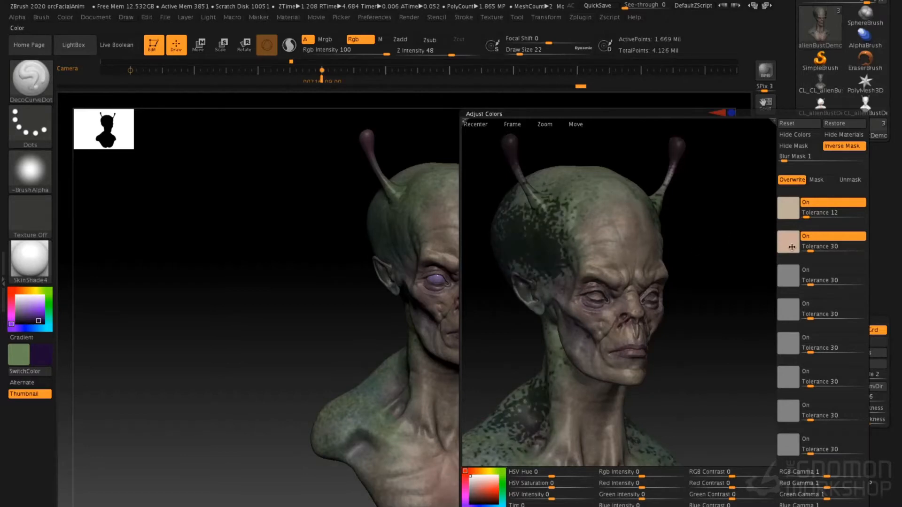
left_click(813, 248)
left_click_drag(813, 250, 797, 248)
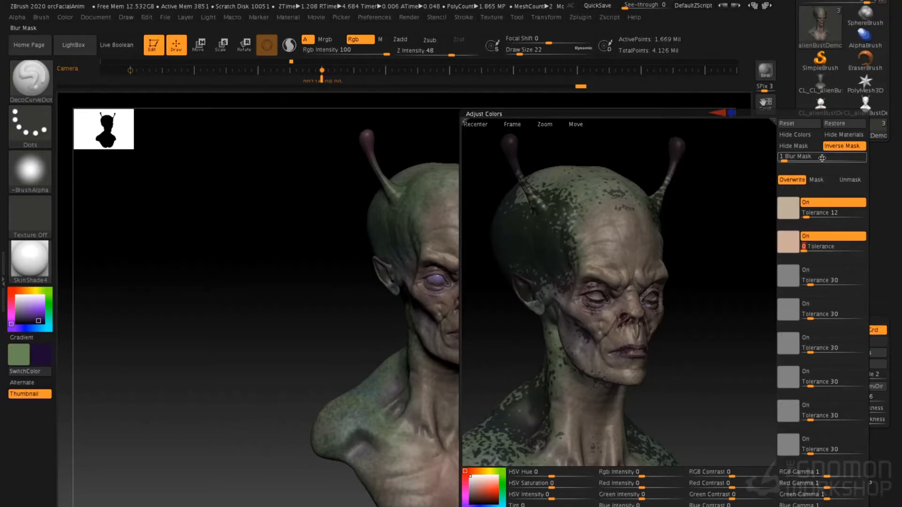
- Turn off Inverse Mask and disable both sampled mask colors
left_click(839, 147)
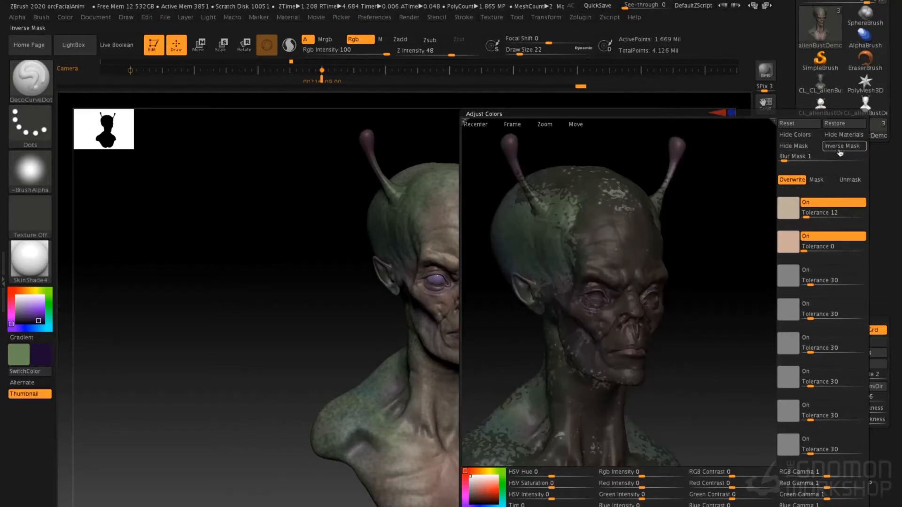
left_click_drag(719, 262, 667, 244)
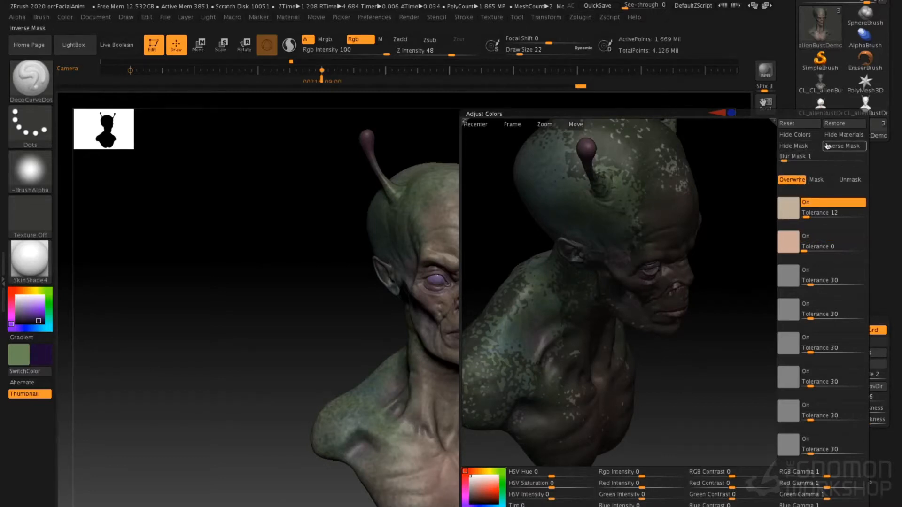
left_click(815, 204)
mouse_move(746, 235)
left_mouse_down()
mouse_move(737, 206)
mouse_move(753, 247)
left_mouse_up()
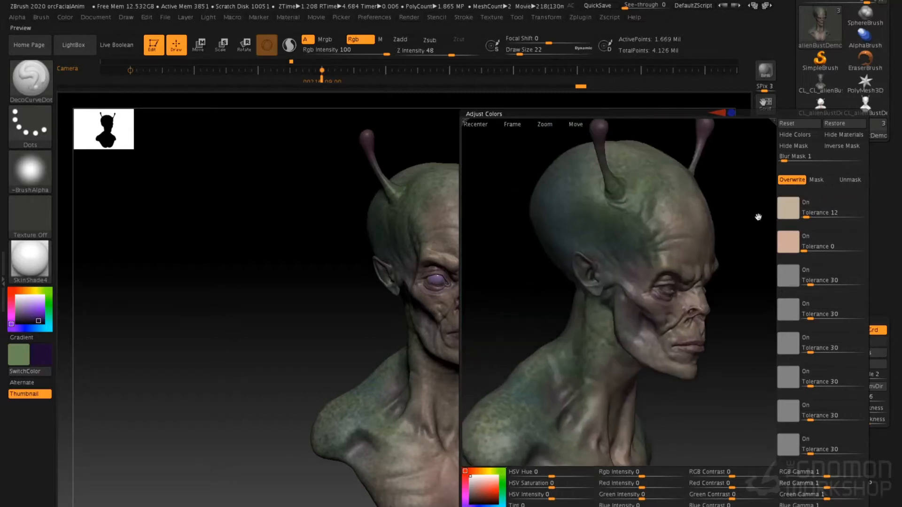
- Sample teal from the head as the first mask color at tolerance 47, and light green from the shoulder as the second at tolerance 0
left_click_drag(789, 211, 616, 241)
left_click_drag(807, 214, 816, 213)
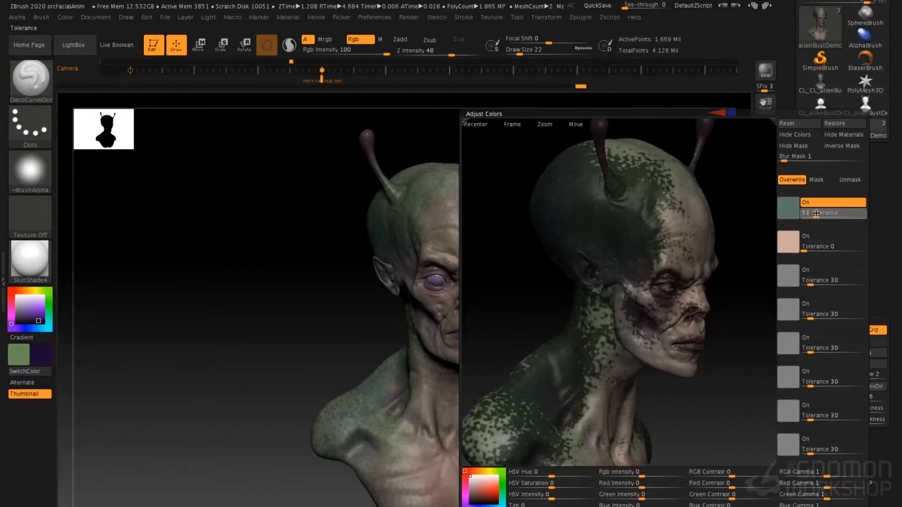
left_click_drag(747, 235, 615, 263)
left_click_drag(787, 242, 746, 381)
left_click_drag(805, 249, 804, 250)
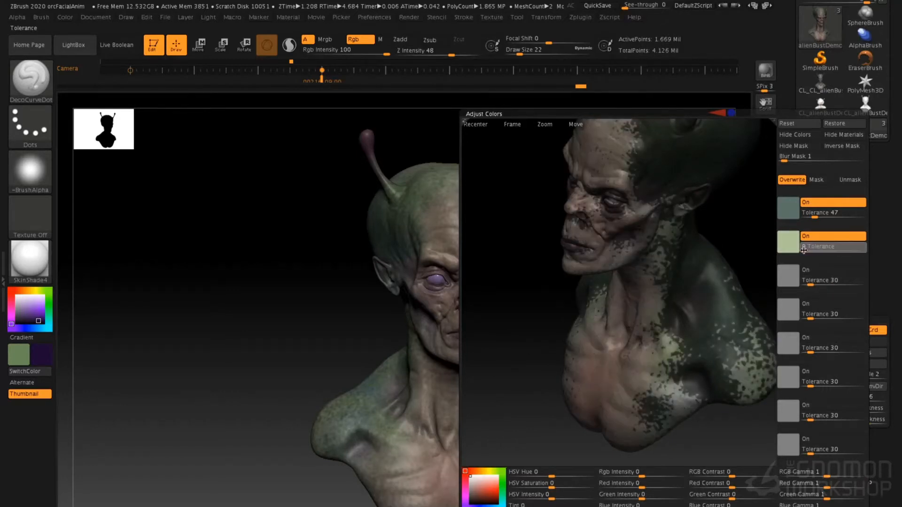
- Set Blur Mask to 20 and sample another light green into the third mask color with tolerance 2
left_click_drag(783, 160, 846, 160)
left_click_drag(563, 292, 670, 282)
left_click_drag(787, 271, 664, 286)
left_click_drag(710, 314, 698, 262, "alt")
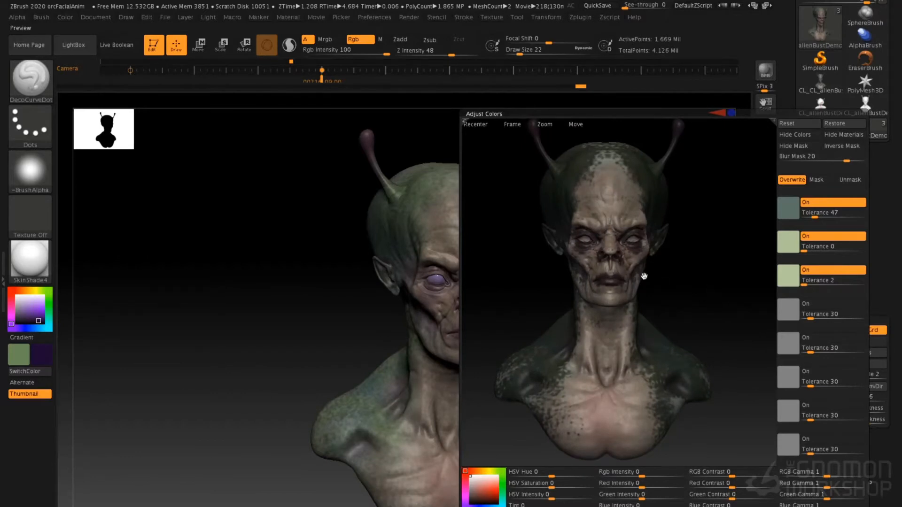
- Shift the unmasked skin's HSV Hue to -0.03867 and HSV Saturation to 0.10591, and apply the adjustment
left_click_drag(544, 473, 541, 473)
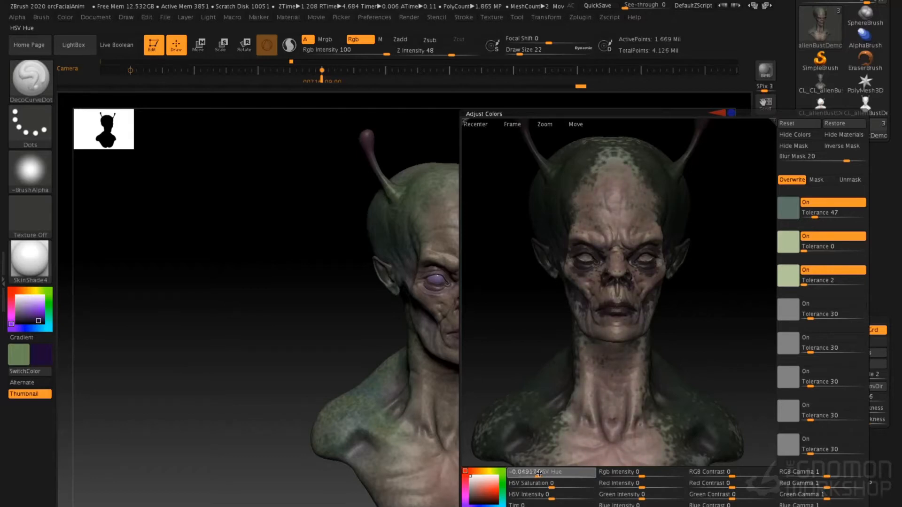
left_click_drag(606, 366, 641, 310)
scroll(606, 335, "down", 3)
scroll(652, 318, "up", 6)
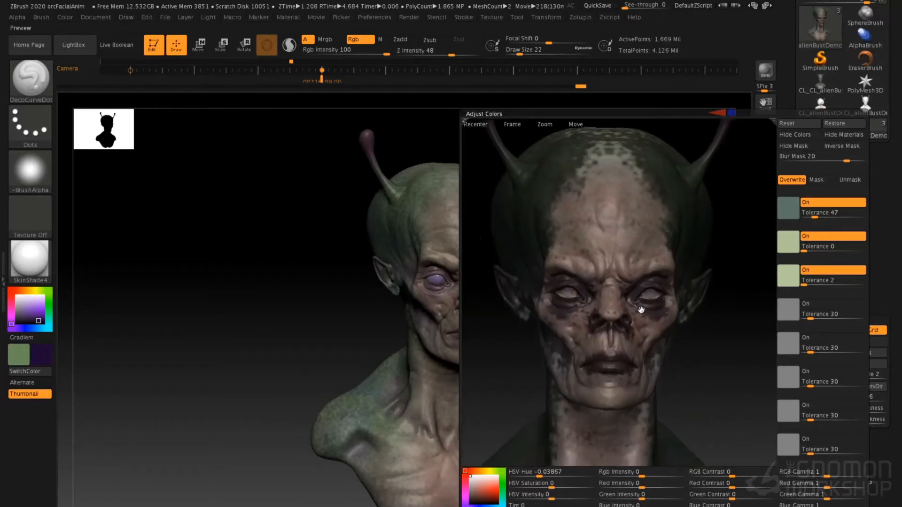
left_click(554, 486)
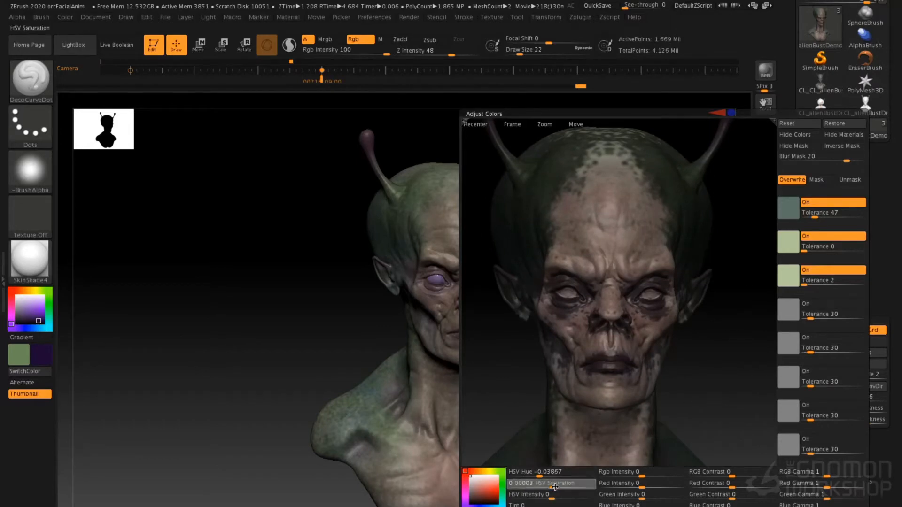
left_click_drag(560, 487, 563, 488)
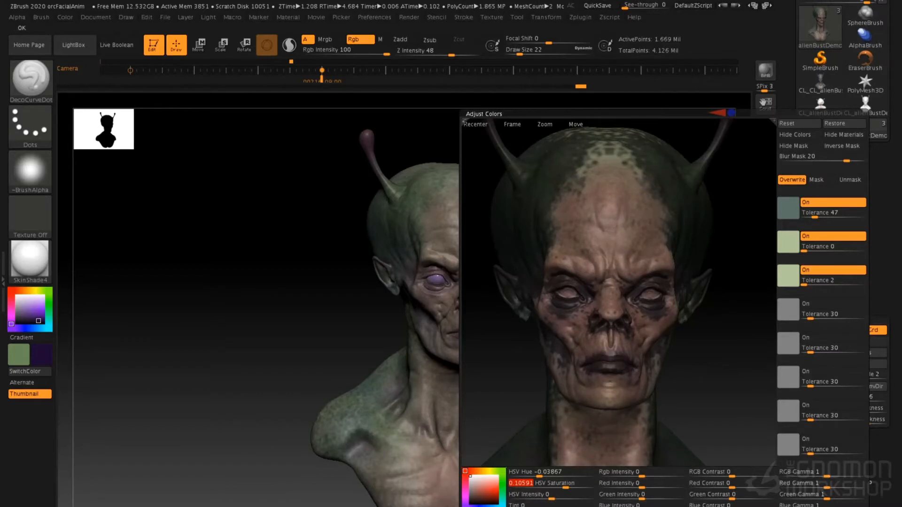
left_click(629, 506)
left_click_drag(563, 304, 616, 357)
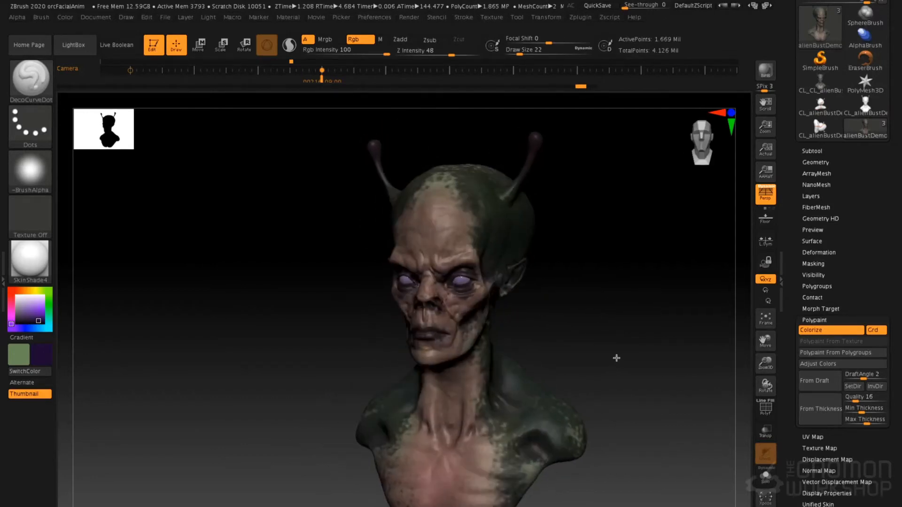
- Sample the mauve skin beside the eye as the first mask color with tolerance 6, keeping Inverse Mask on
left_click_drag(788, 208, 666, 276)
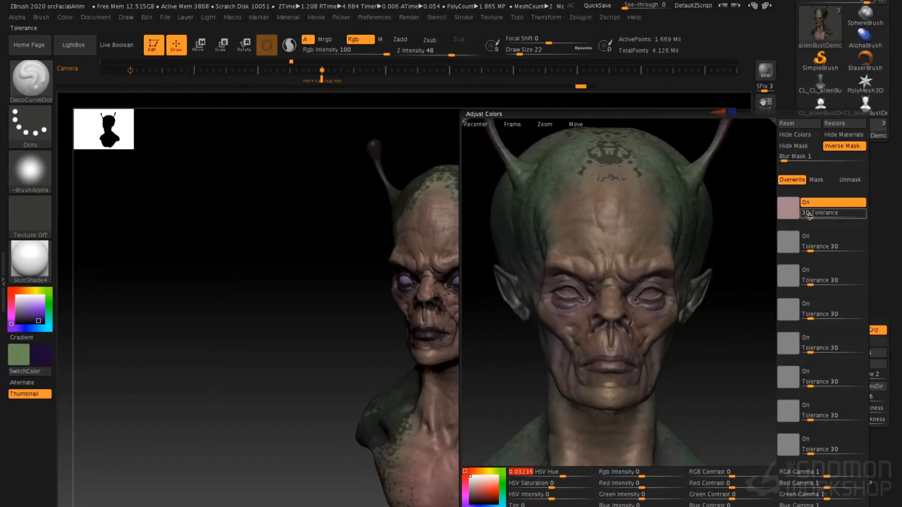
left_click(847, 149)
left_click_drag(812, 215, 806, 219)
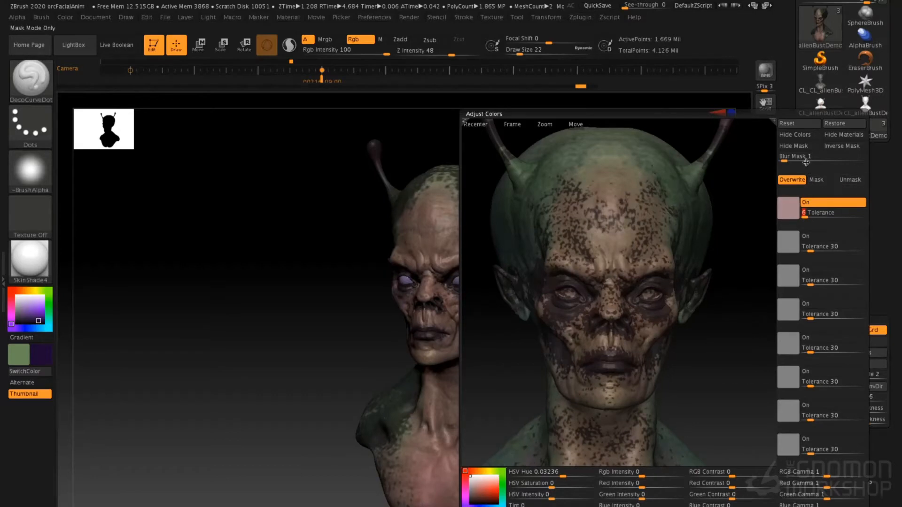
left_click(841, 146)
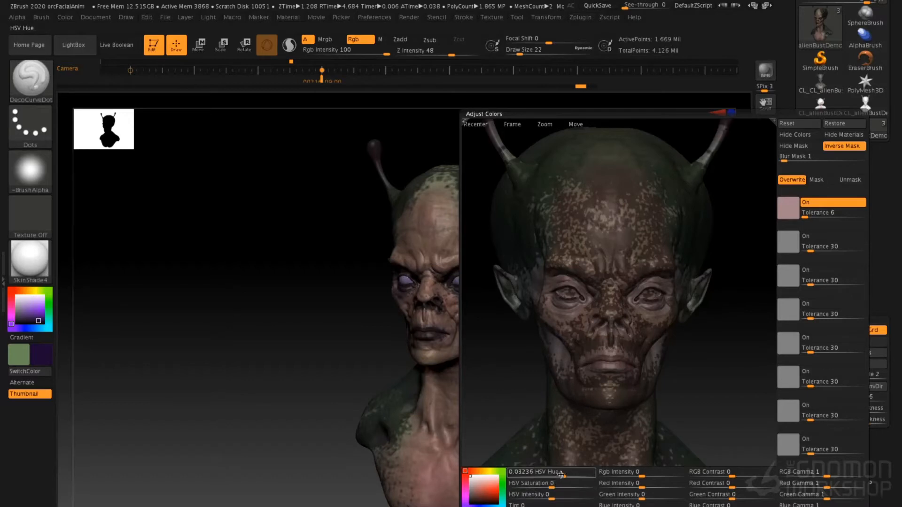
- Set HSV Hue to -0.03867 and hide the mask overlay to judge the face colors up close
left_click_drag(559, 474, 537, 477)
left_click(798, 145)
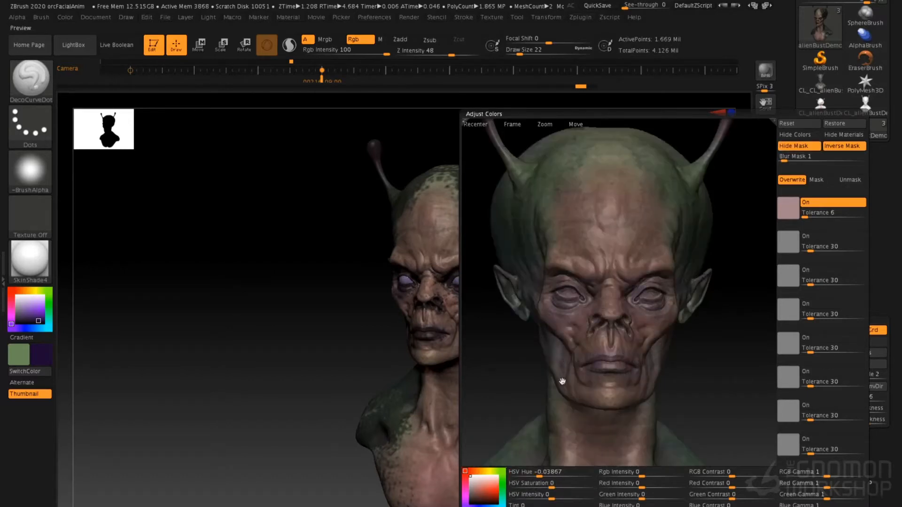
scroll(578, 328, "up", 5)
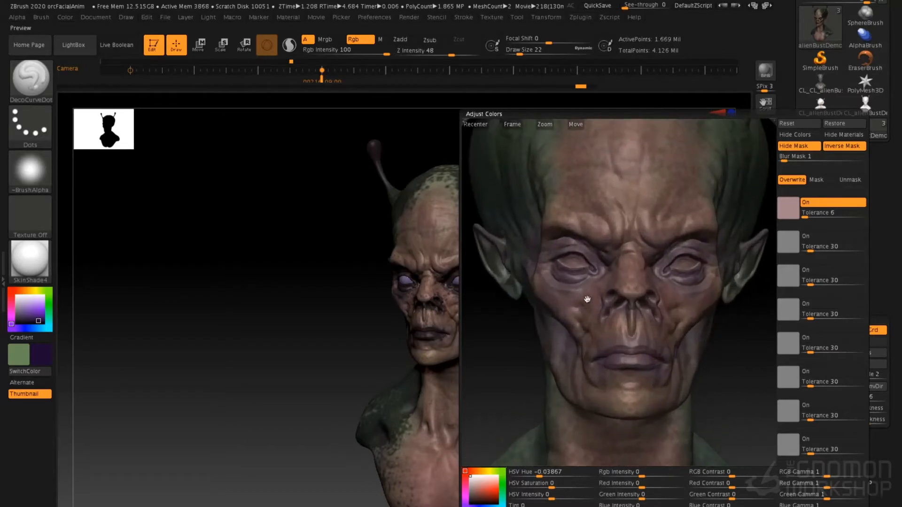
left_click_drag(587, 299, 593, 309)
left_click_drag(602, 255, 598, 272)
- Set HSV Hue to -0.00085, RGB Intensity to -0.01264 and Blue Intensity to -0.07734
left_click_drag(538, 475, 550, 477)
mouse_move(644, 477)
left_mouse_down()
mouse_move(651, 486)
mouse_move(641, 486)
left_mouse_up()
mouse_move(641, 503)
left_mouse_down()
mouse_move(654, 503)
mouse_move(626, 505)
left_mouse_up()
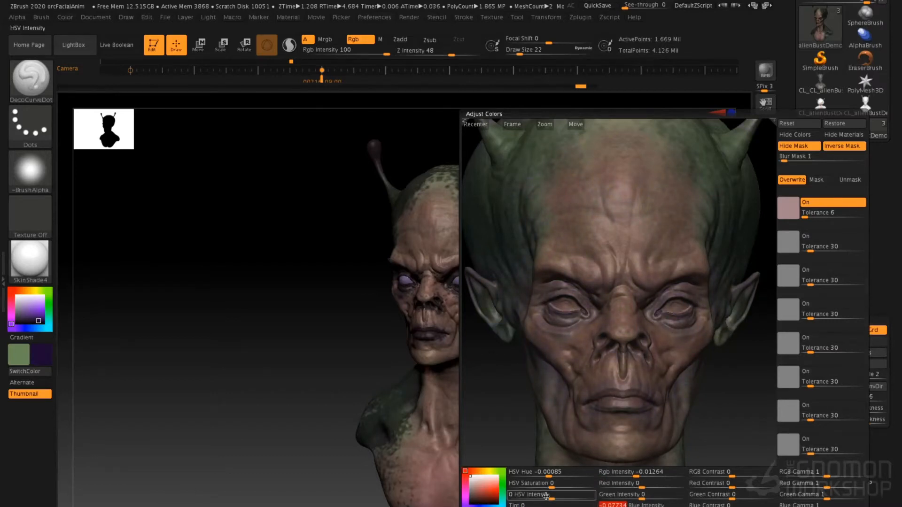
- Set HSV Intensity to -0.08406, apply the color adjustment and clear the mask from the bust
left_click_drag(548, 496, 531, 496)
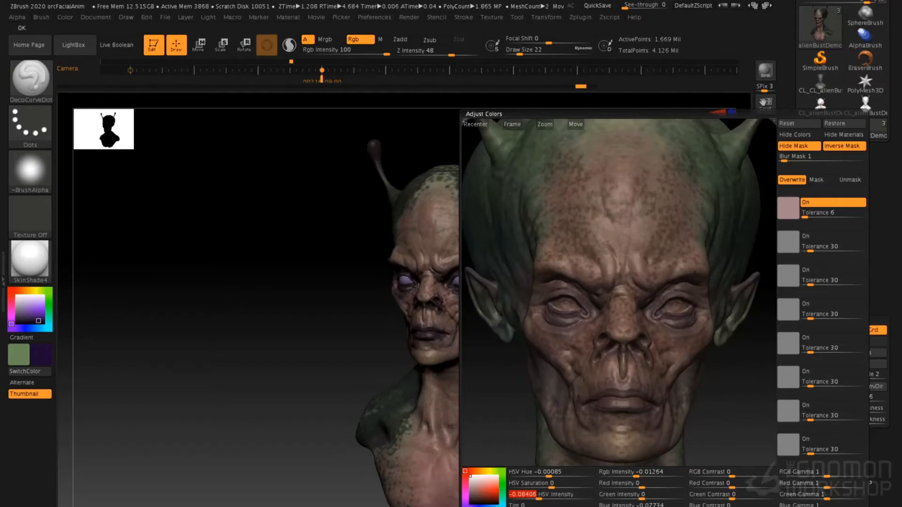
left_click(652, 505)
left_click_drag(590, 320, 620, 381, "ctrl")
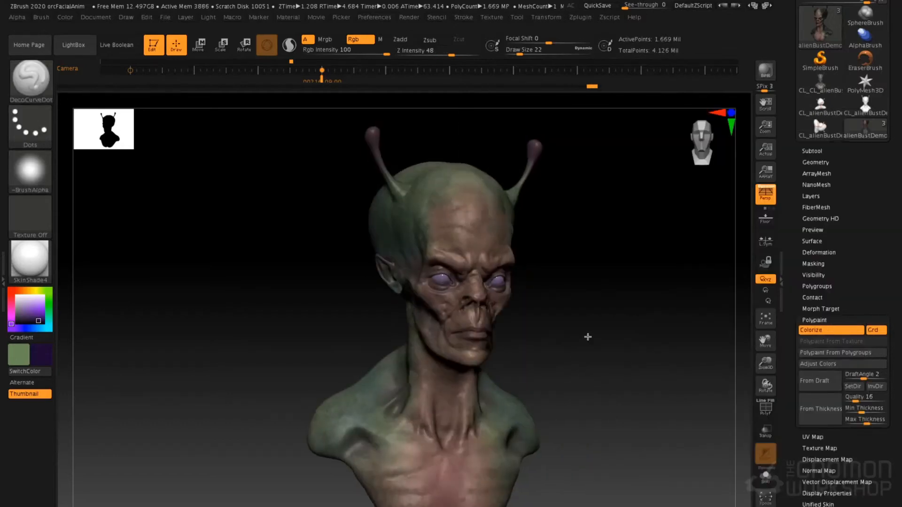
mouse_move(587, 337)
left_mouse_down()
mouse_move(594, 376)
mouse_move(486, 186)
left_mouse_up()
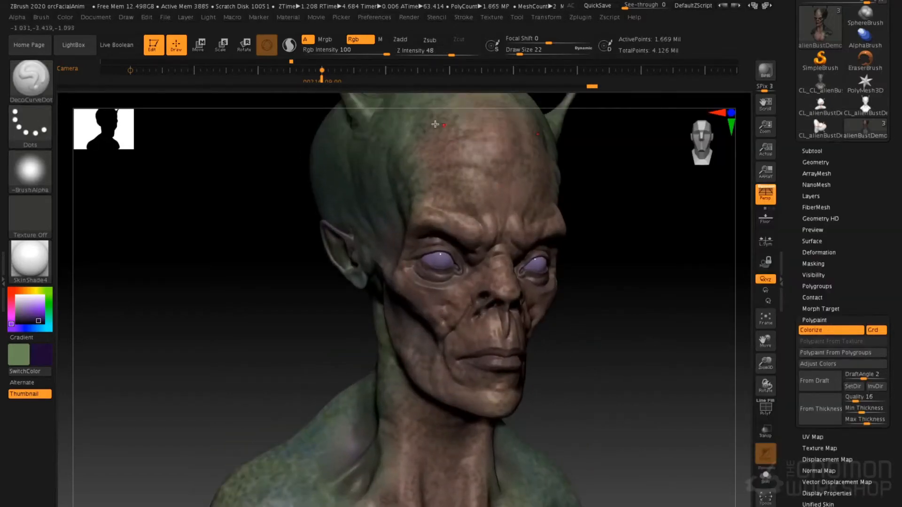
mouse_move(557, 368)
left_mouse_down()
mouse_move(540, 379)
mouse_move(565, 357)
mouse_move(562, 342)
mouse_move(593, 286)
mouse_move(575, 227)
left_mouse_up()
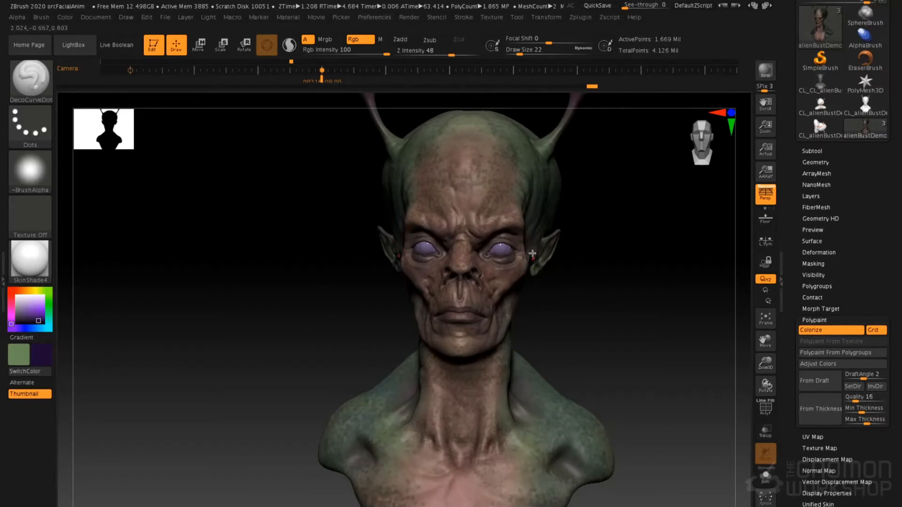
- Switch to the second bust subtool, the one painted with dark purple lines
left_click(812, 151)
left_click(816, 194)
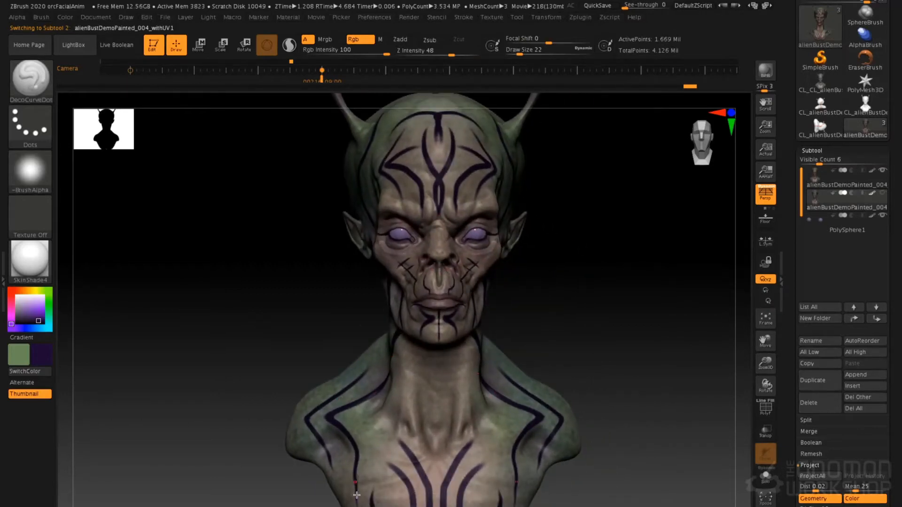
left_click_drag(542, 263, 526, 267)
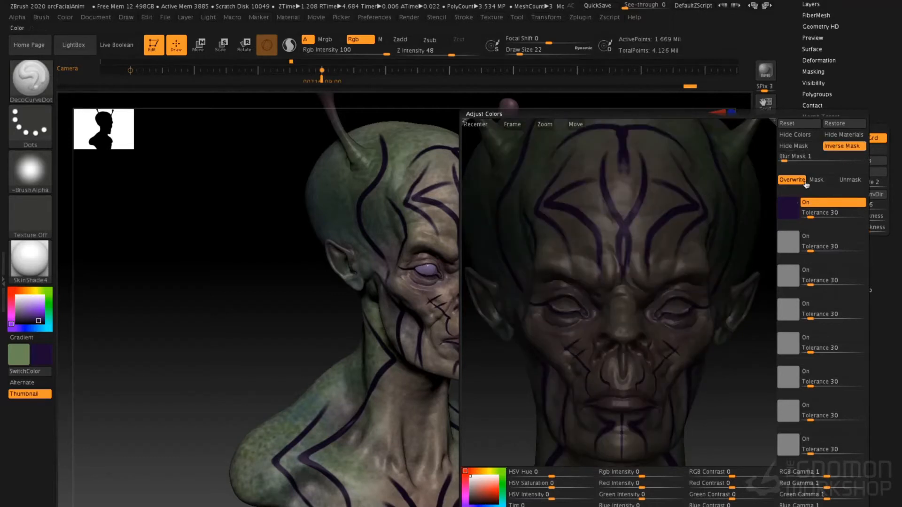
- Hide the colors in the Adjust Colors preview and set Blur Mask to 21 for the purple line mask
left_click_drag(785, 158, 827, 160)
left_click(800, 135)
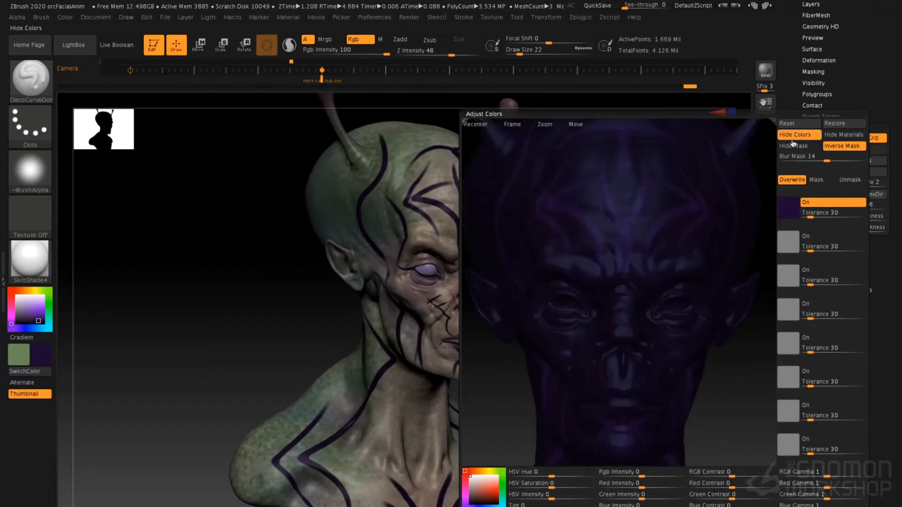
left_click_drag(826, 159, 850, 161)
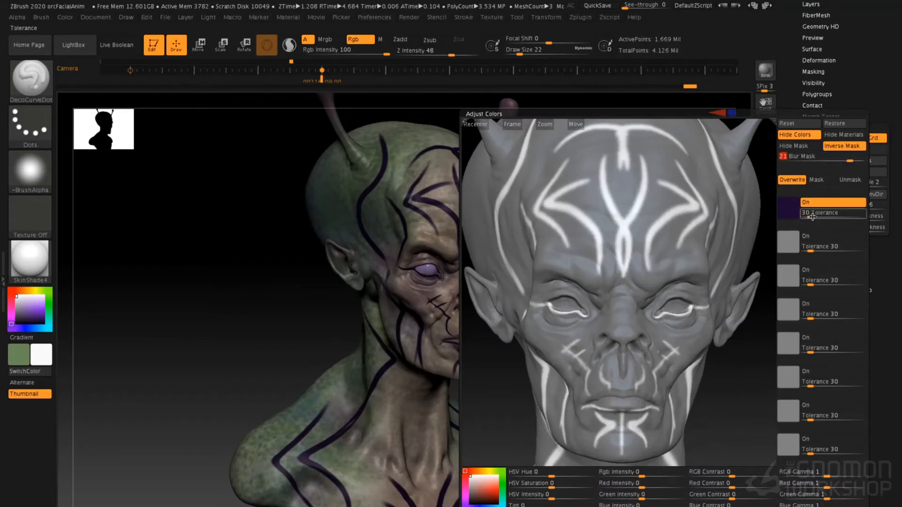
- Set the purple color sample's Tolerance to 20 and show the colors again in the Adjust Colors preview
left_click_drag(815, 216, 811, 217)
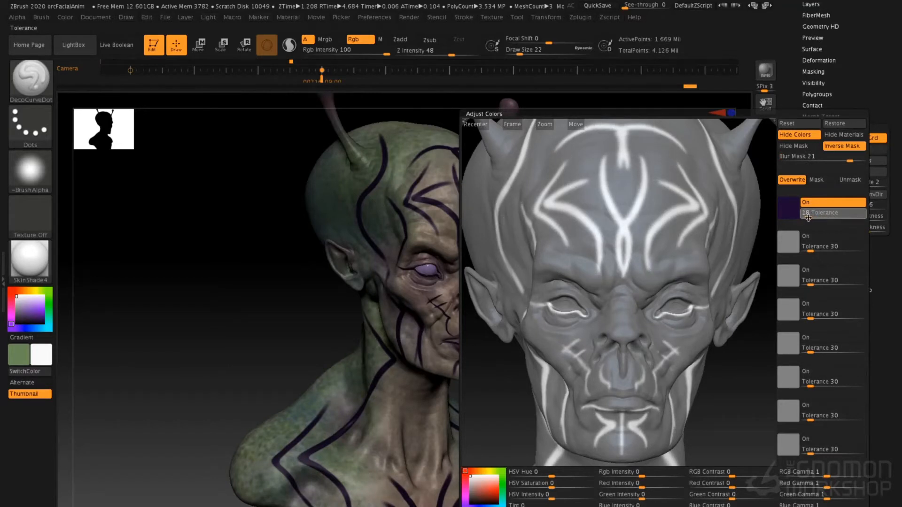
left_click_drag(808, 218, 808, 216)
left_click(794, 134)
- Set HSV Hue to 0.16471 and adjust the Tint of the masked lines with the mask hidden in the preview
left_click_drag(568, 472, 574, 472)
scroll(581, 315, "up", 3)
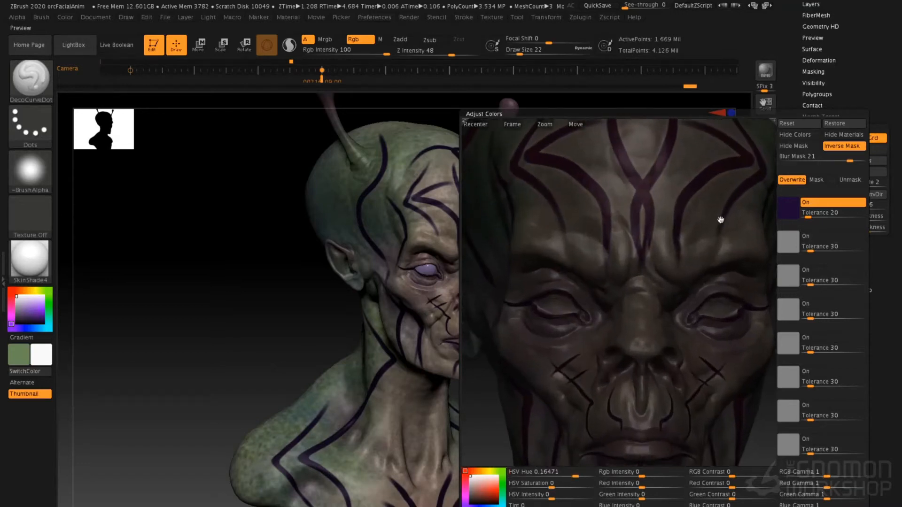
left_click(797, 146)
left_click_drag(571, 506, 568, 506)
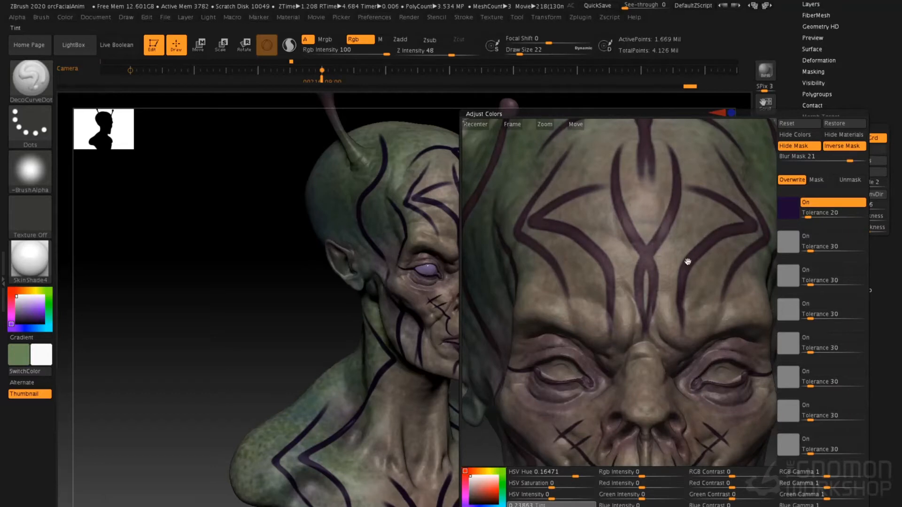
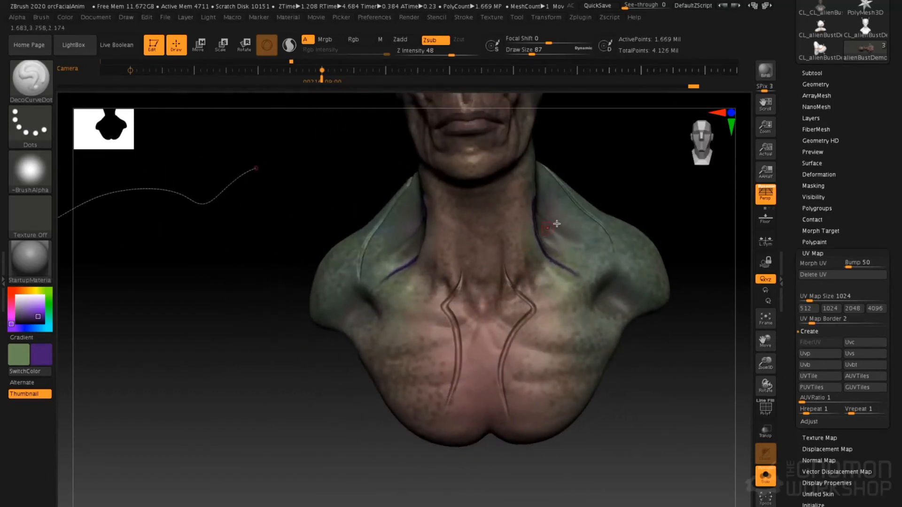
right_click_drag(558, 200, 542, 296, "alt")
mouse_move(558, 235)
right_mouse_down()
mouse_move(590, 261)
mouse_move(604, 201)
mouse_move(559, 231)
right_mouse_up()
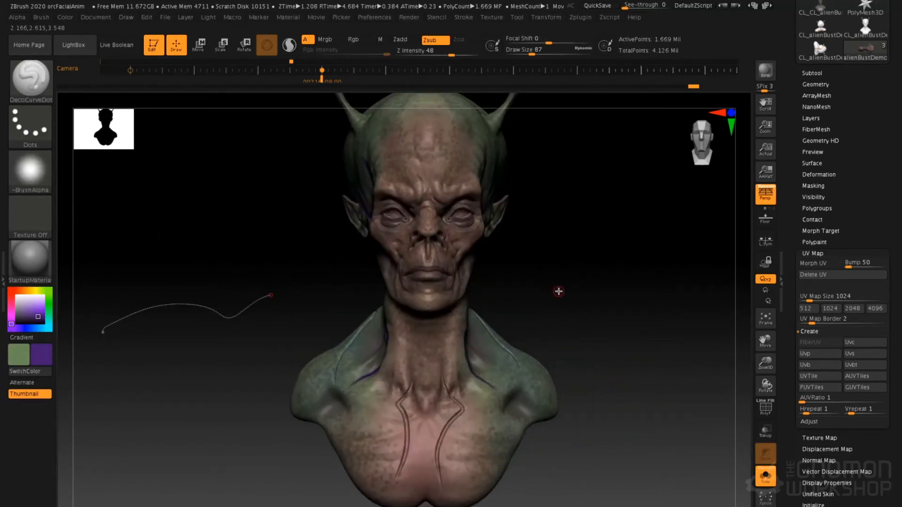
right_click_drag(558, 291, 553, 228, "alt")
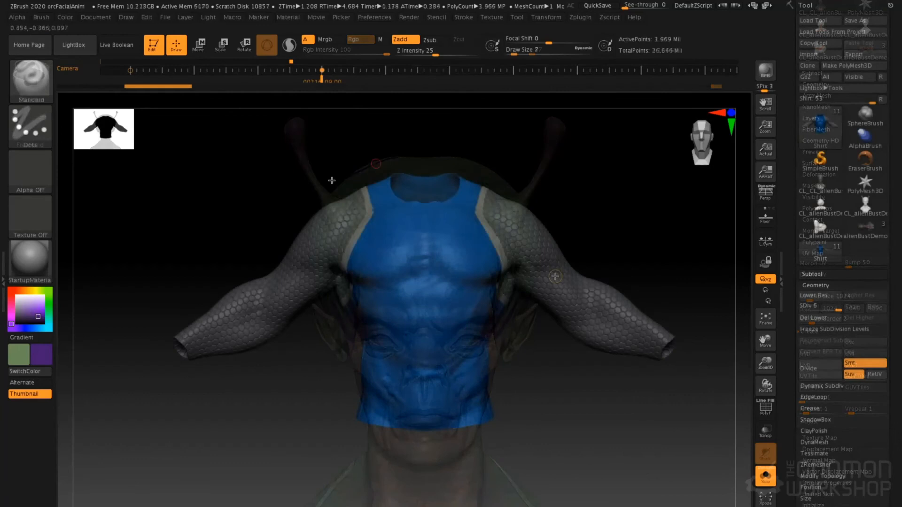
- Switch to the Shirt tool and flatten it into its UV layout with Morph UV
mouse_move(461, 149)
left_mouse_down()
mouse_move(508, 155)
mouse_move(461, 160)
left_mouse_up()
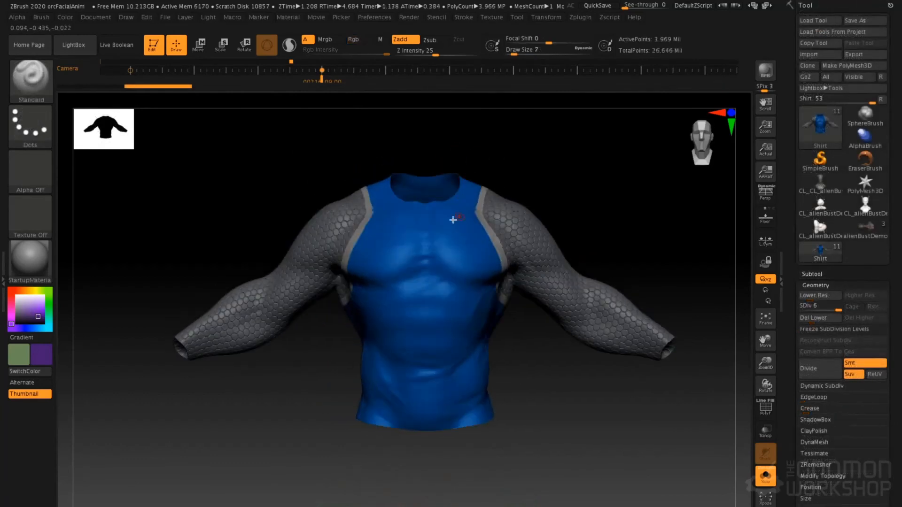
scroll(781, 401, "down", 2)
scroll(781, 401, "down", 6)
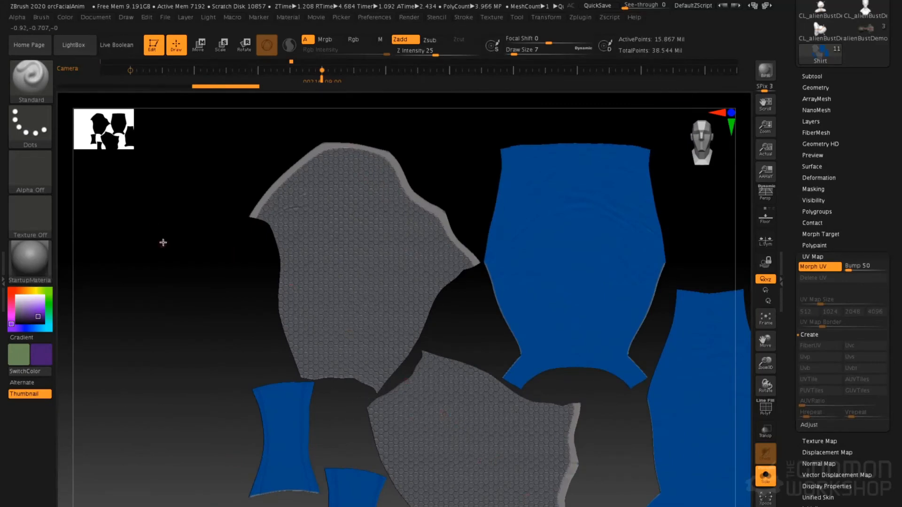
- Load the Stitch3 brush from the Stitch folder of the LightBox brush library
key("b")
left_click(74, 46)
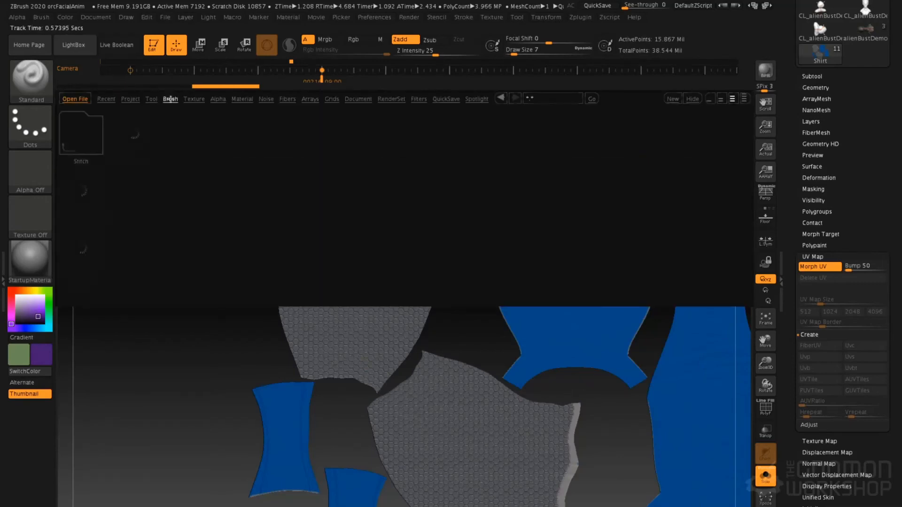
left_click(98, 140)
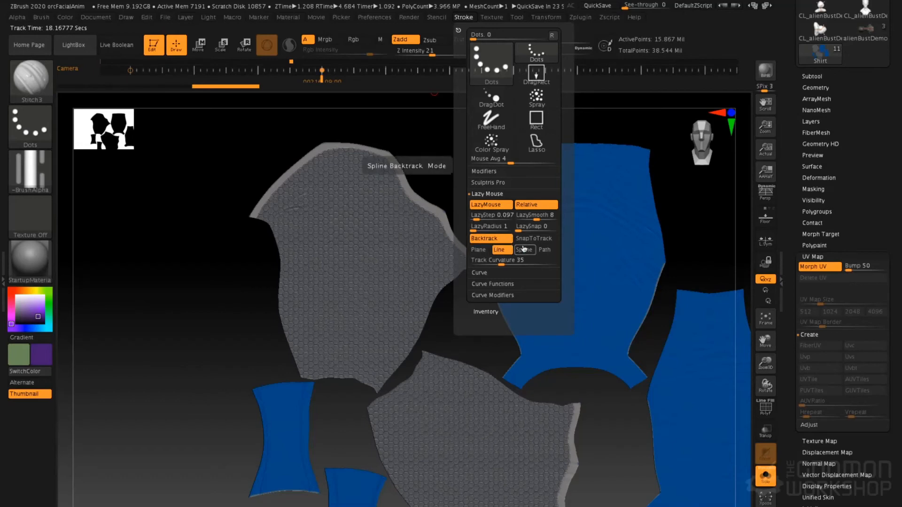
- Stitch straight seams down the flattened sleeve pieces using Line Backtrack with SnapToTrack and a higher Track Curvature
left_click(533, 239)
left_click_drag(501, 265, 562, 264)
mouse_move(280, 214)
right_mouse_down("alt")
mouse_move(308, 211)
mouse_move(309, 199)
mouse_move(316, 244)
right_mouse_up("alt")
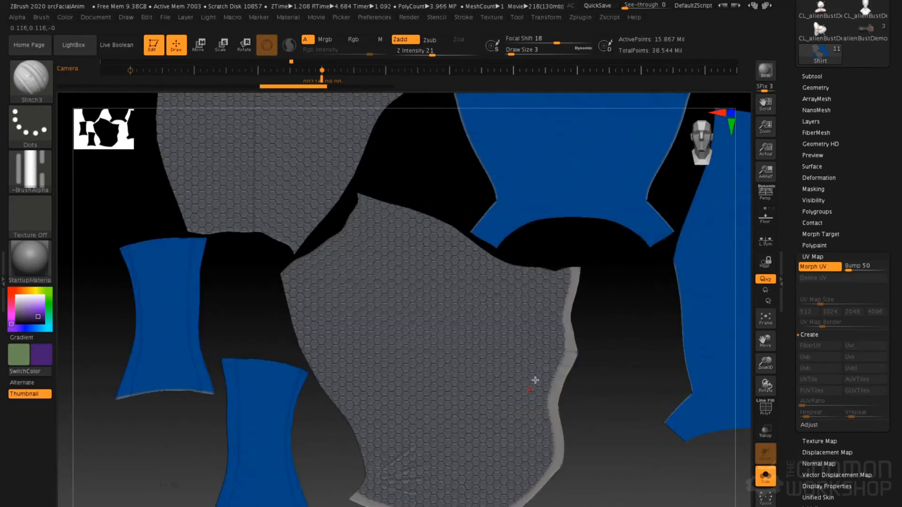
- Return the shirt to its 3D form and inspect the stitched seams along both sleeves from several angles
left_click(765, 262)
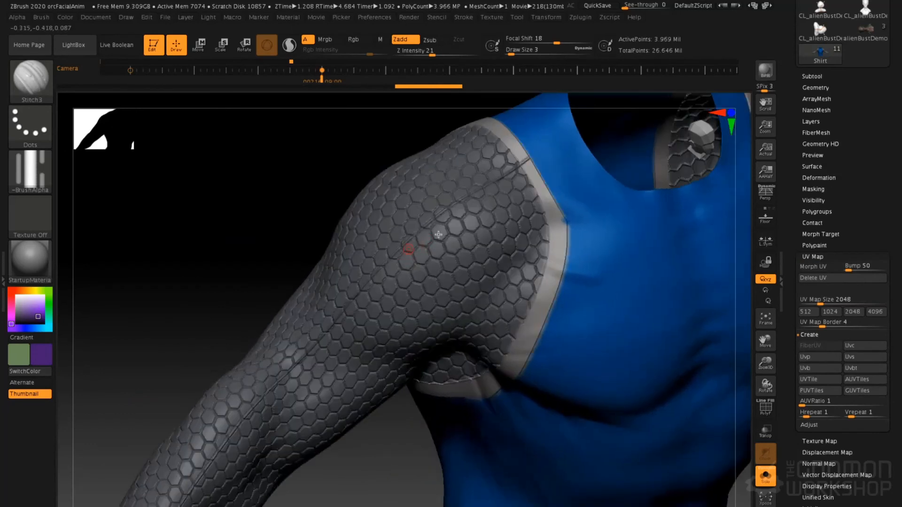
right_click_drag(438, 234, 469, 217, "alt")
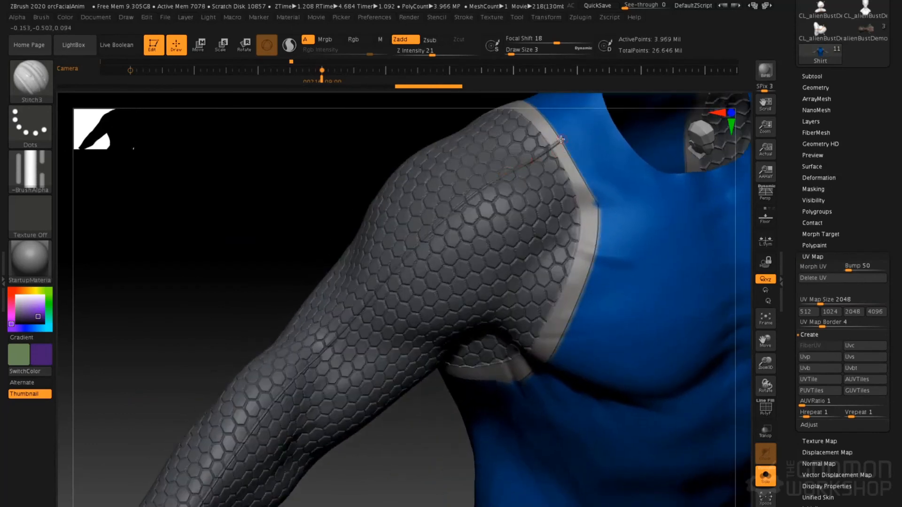
right_click_drag(335, 348, 579, 117)
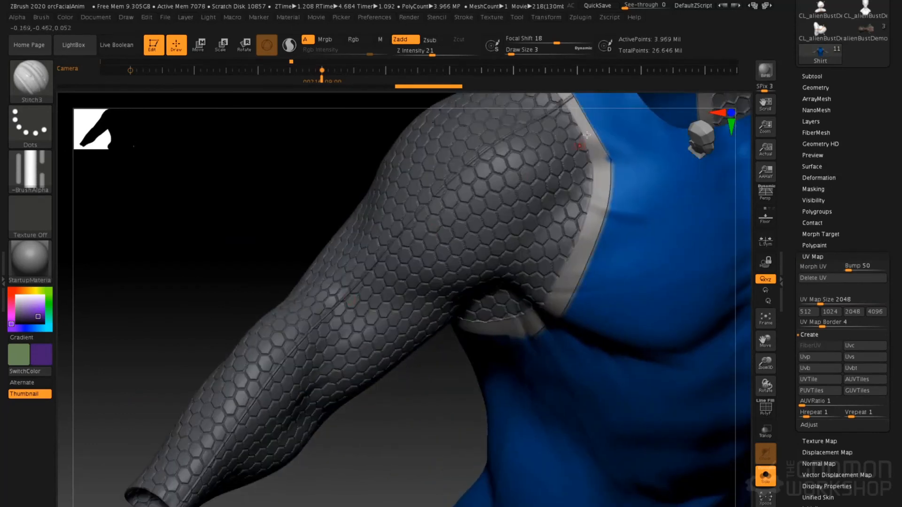
right_click_drag(189, 476, 381, 189)
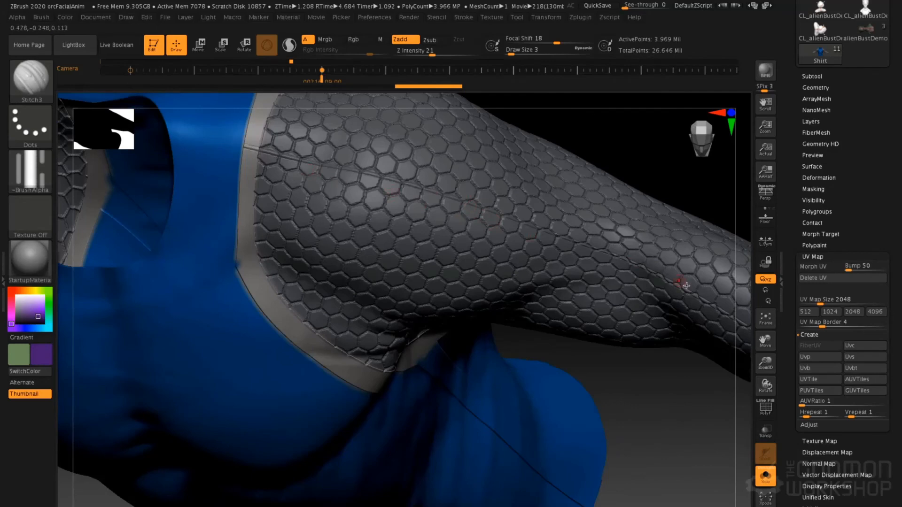
right_click_drag(436, 230, 256, 172, "alt")
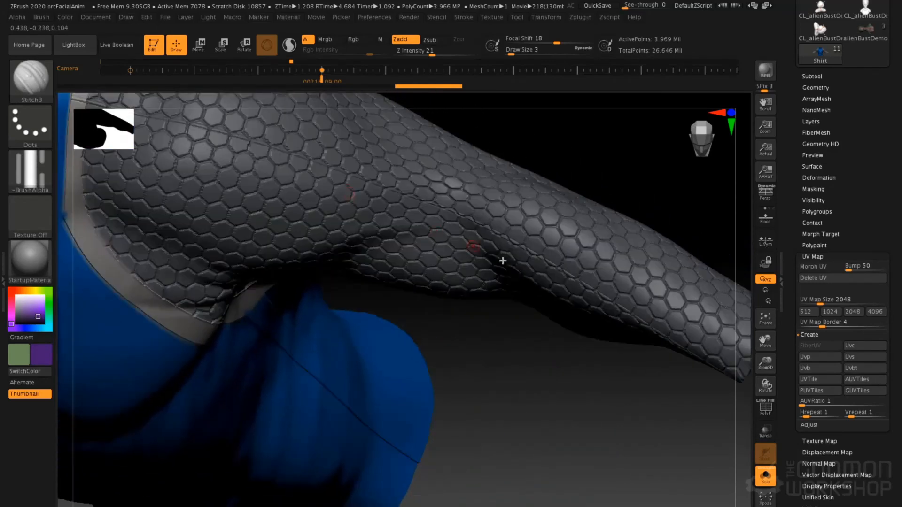
right_click_drag(701, 371, 684, 356, "ctrl")
right_click_drag(683, 356, 744, 390, "alt")
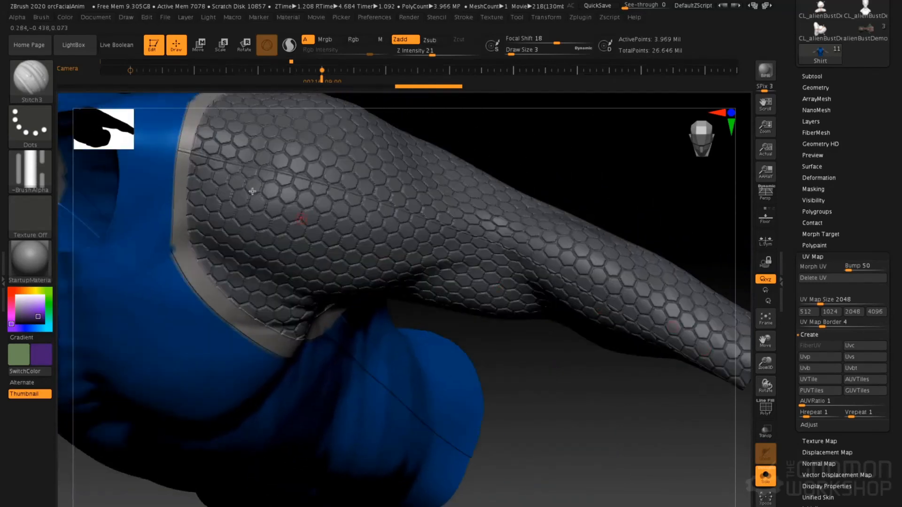
right_click_drag(705, 353, 651, 336, "alt")
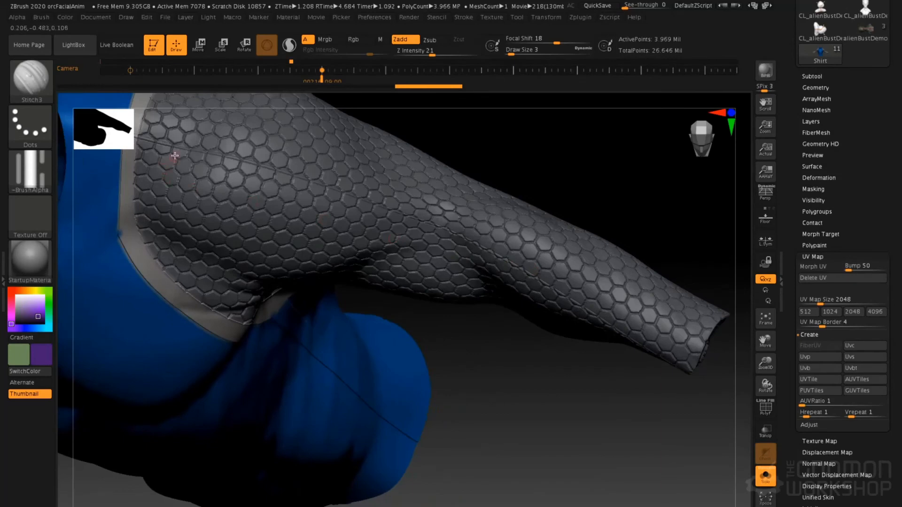
right_click_drag(615, 376, 605, 337)
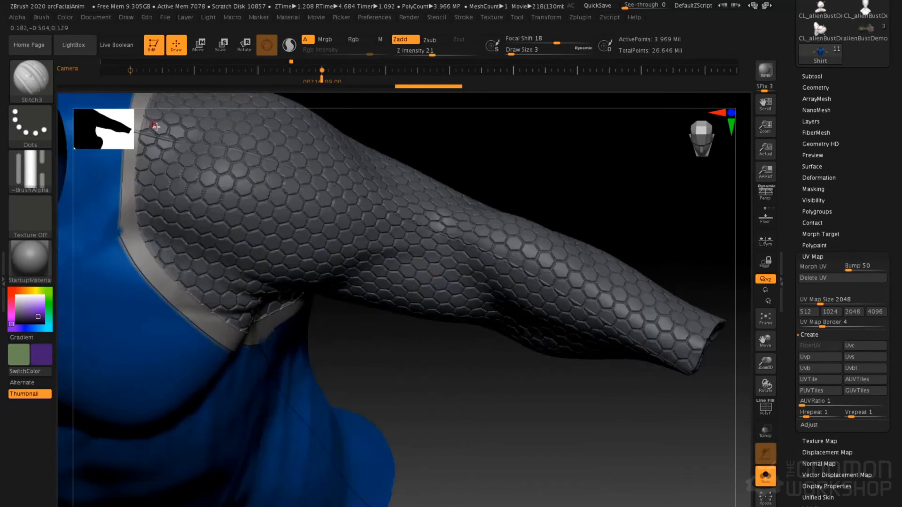
mouse_move(300, 188)
right_mouse_down()
mouse_move(304, 227)
mouse_move(280, 199)
right_mouse_up()
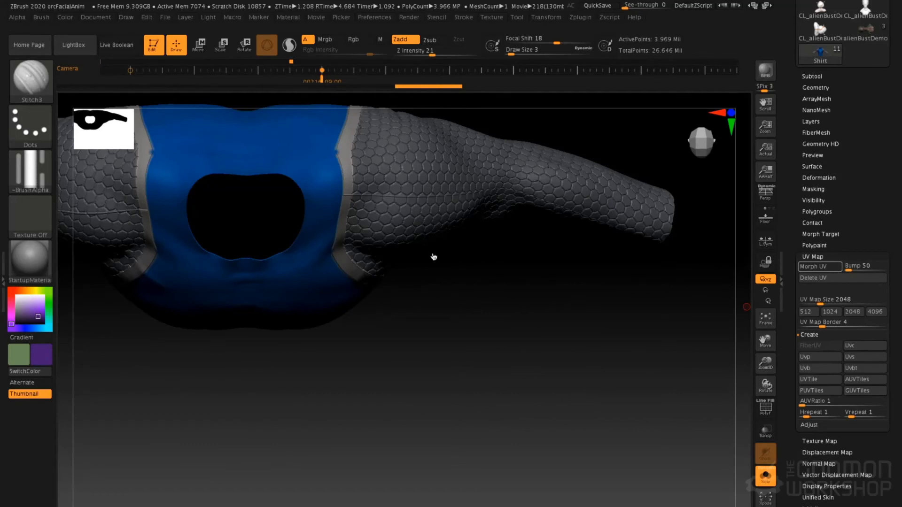
right_click_drag(433, 354, 465, 288)
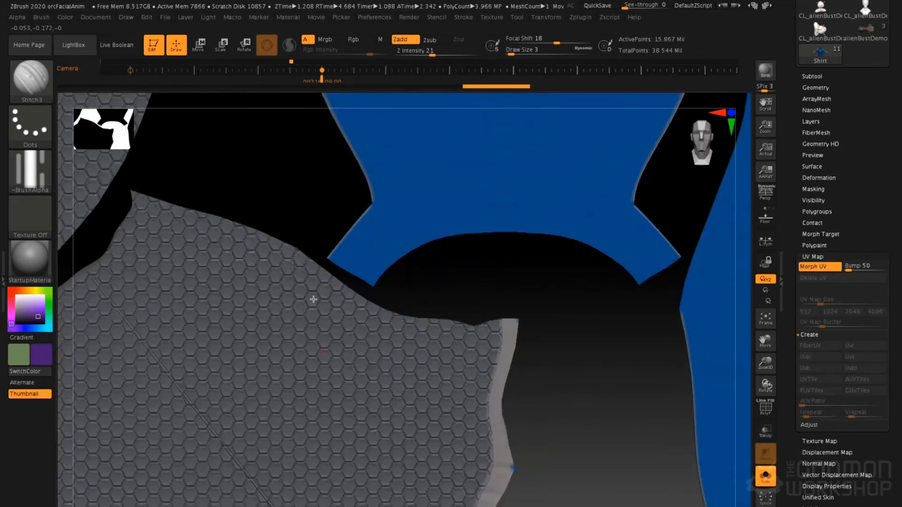
- Flatten the shirt again with Morph UV and undo the stitched seams on the sleeve pieces
mouse_move(308, 292)
right_mouse_down("ctrl")
mouse_move(315, 339)
mouse_move(456, 277)
mouse_move(478, 296)
right_mouse_up("ctrl")
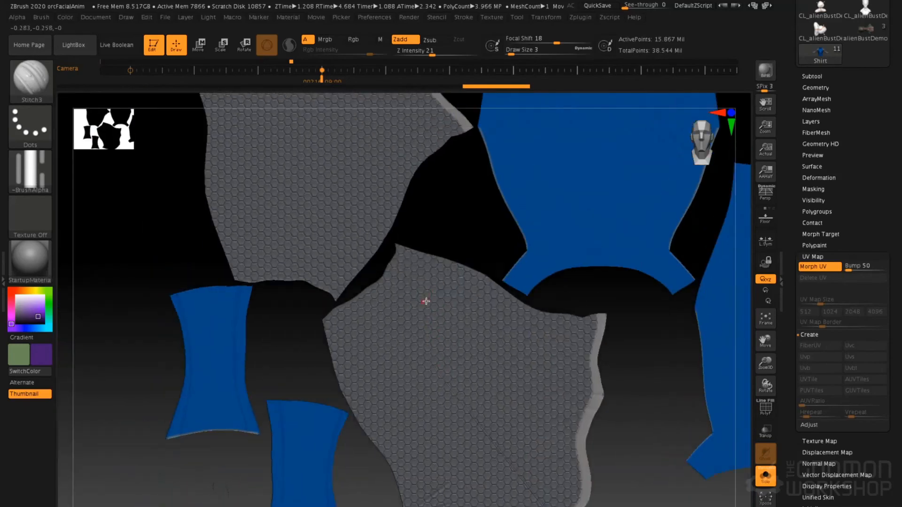
key("ctrl+z")
key("ctrl+z")
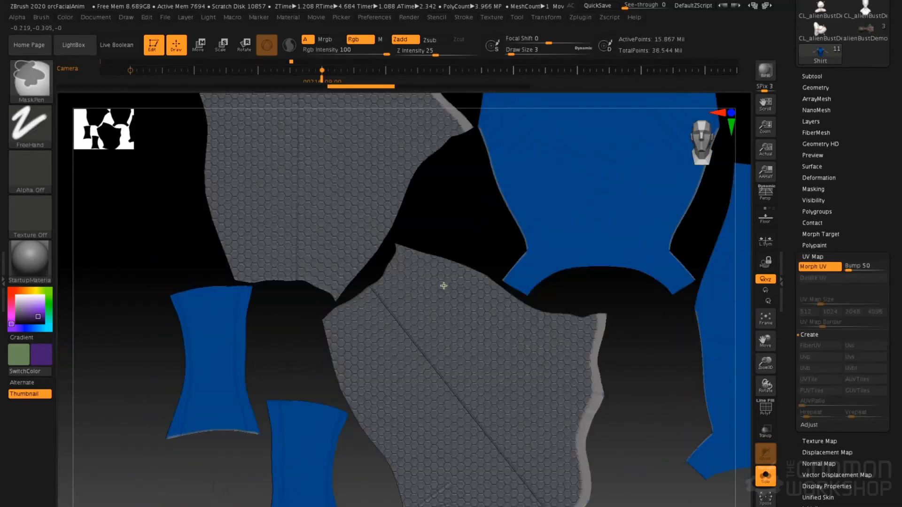
key("ctrl+z")
- Set the Stitch3 brush to paint with Rgb while carving inward with Zsub
right_click_drag(430, 259, 442, 355, "alt")
right_click_drag(441, 267, 436, 300, "alt")
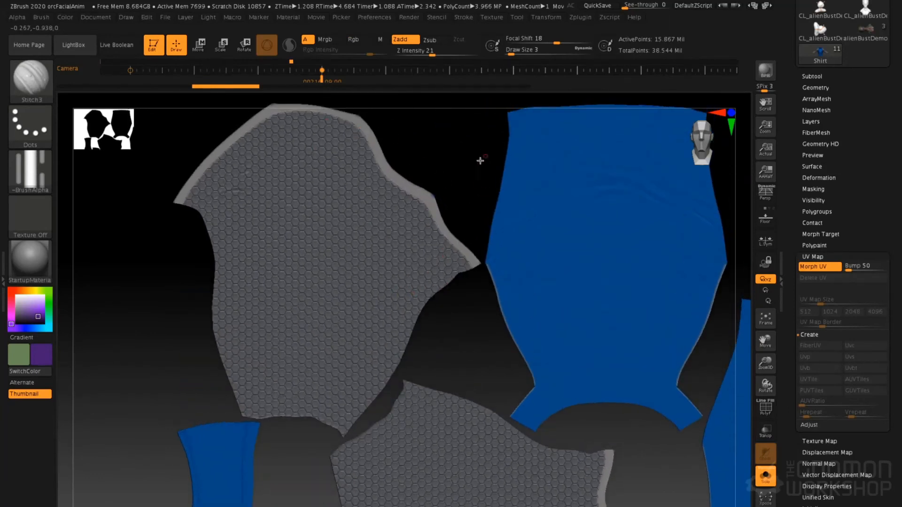
left_click(357, 40)
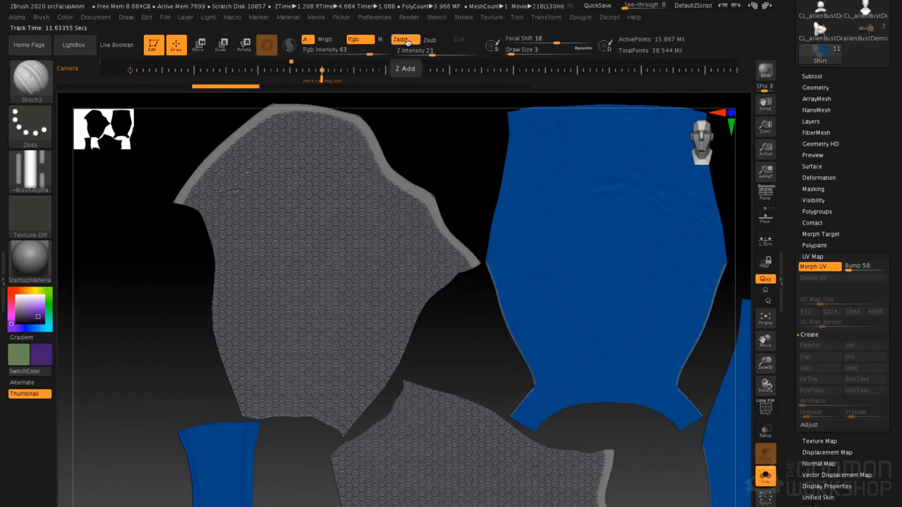
left_click(429, 40)
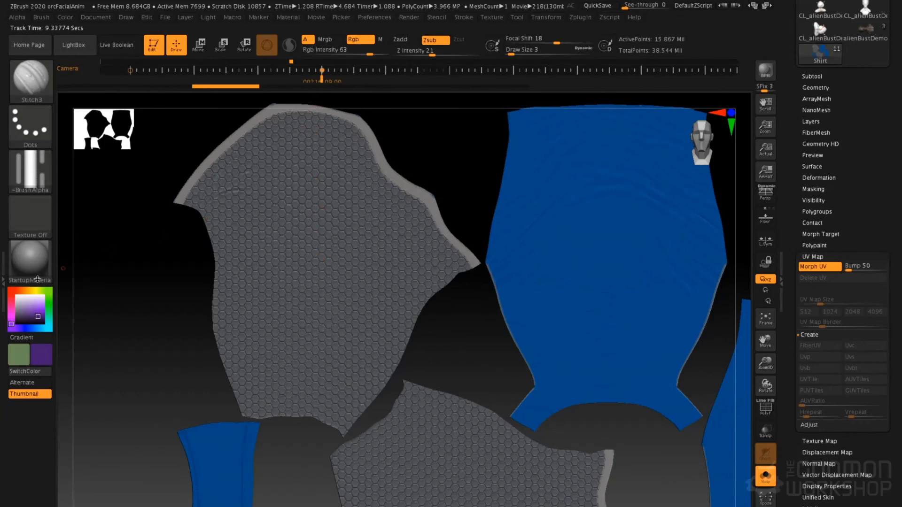
- Sample the gray of the shirt and darken it as the paint color for the seams
key("c")
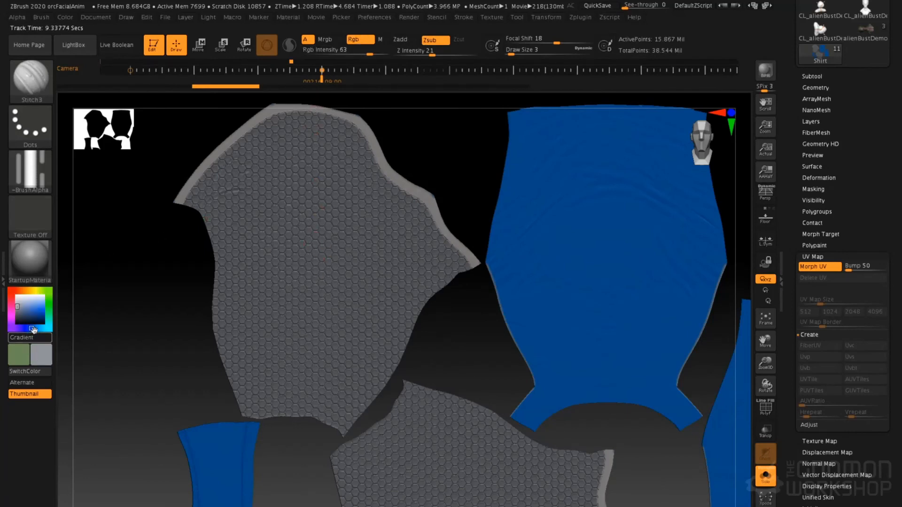
left_click_drag(17, 306, 16, 313)
right_click_drag(304, 157, 303, 180, "alt")
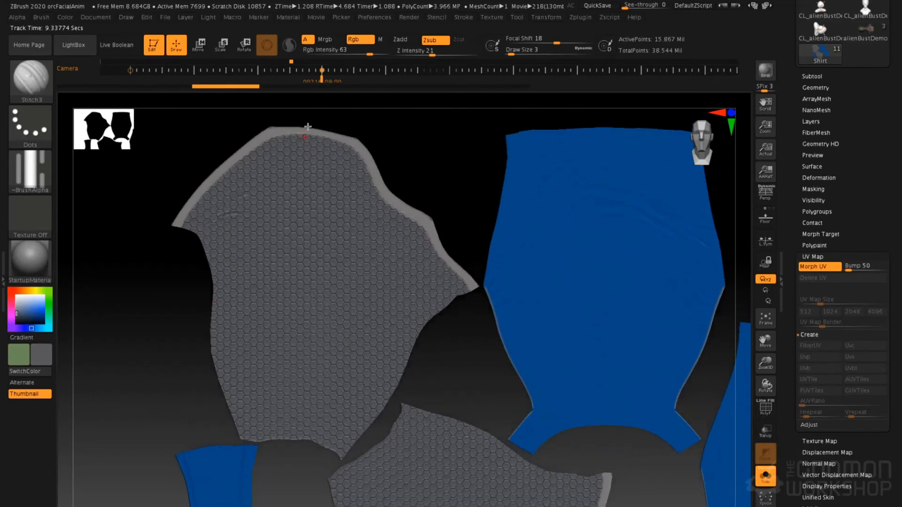
- Carve dark gray straight seams down the flattened sleeve pieces and check them on the shirt in 3D
mouse_move(302, 126)
left_mouse_down()
mouse_move(294, 444)
mouse_move(315, 242)
mouse_move(315, 78)
left_mouse_up()
mouse_move(394, 394)
left_mouse_down("alt")
mouse_move(312, 260)
mouse_move(259, 214)
left_mouse_up("alt")
left_click_drag(240, 267, 433, 506)
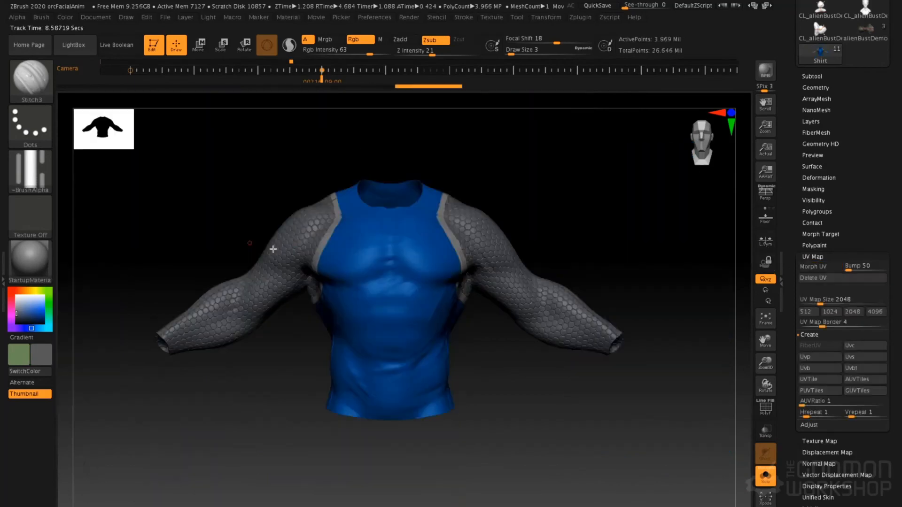
left_click_drag(357, 154, 329, 241)
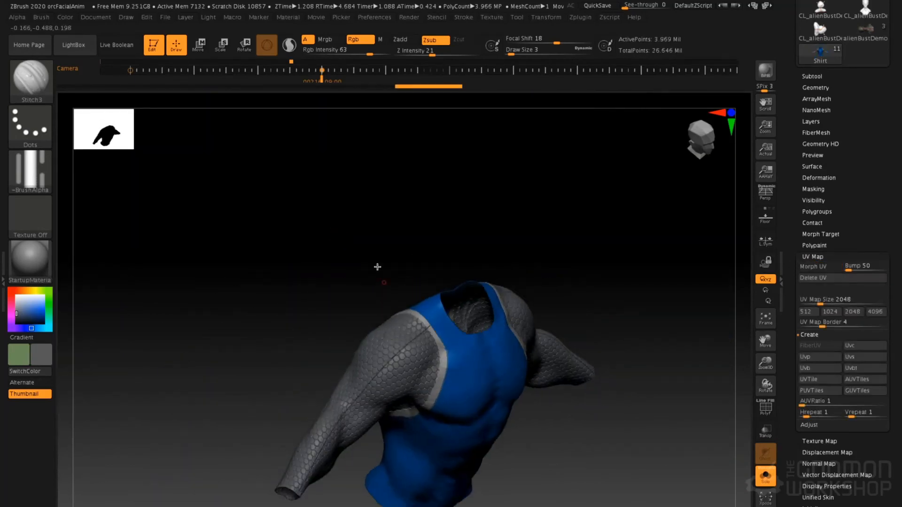
left_click_drag(376, 266, 414, 294)
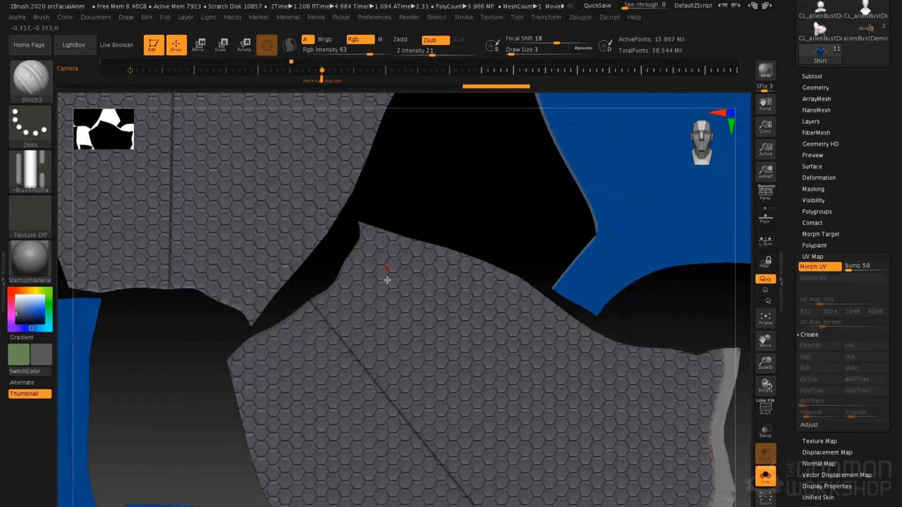
- Flatten the shirt again with Morph UV and switch to the Standard brush with Alpha 06
right_click_drag(376, 260, 357, 180, "ctrl")
right_click_drag(376, 209, 397, 291, "alt")
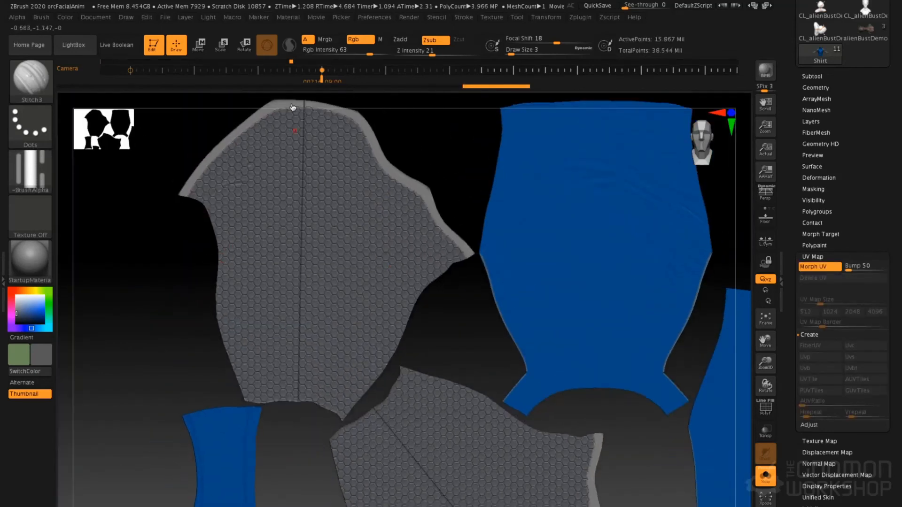
key("b")
key("s")
key("t")
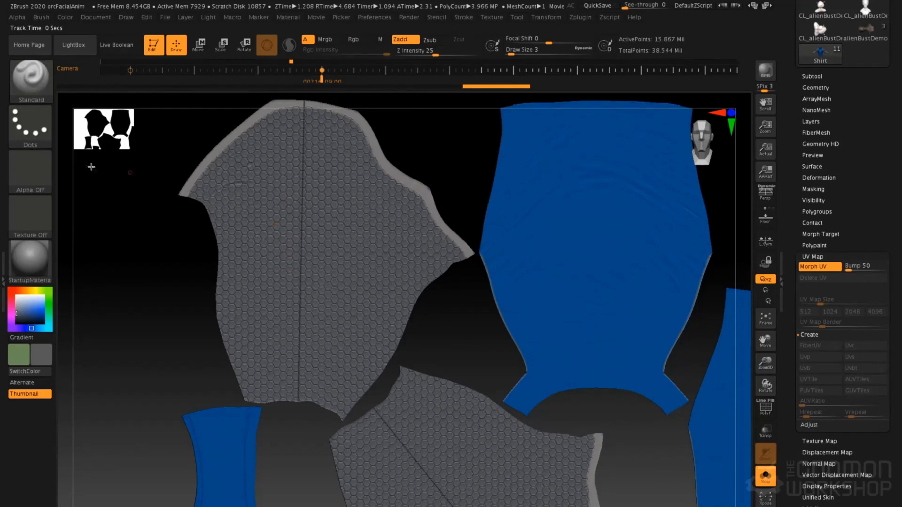
left_click(36, 173)
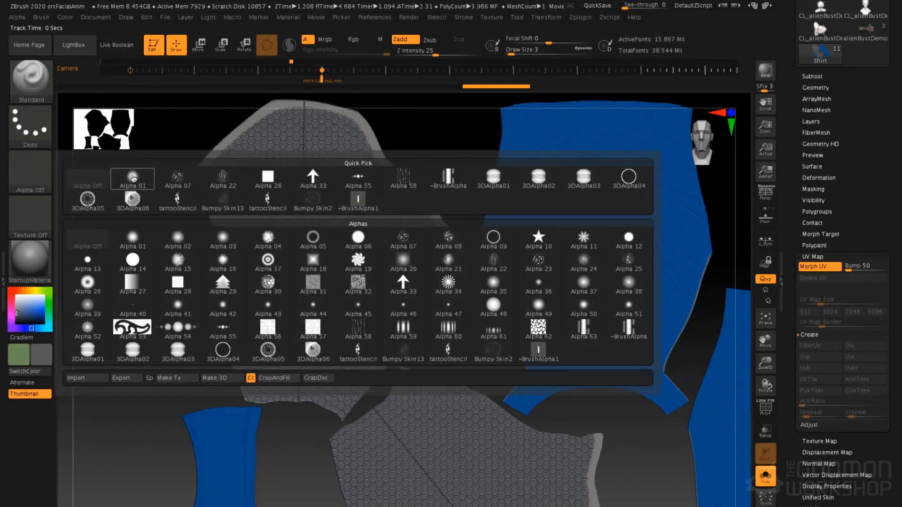
left_click(359, 238)
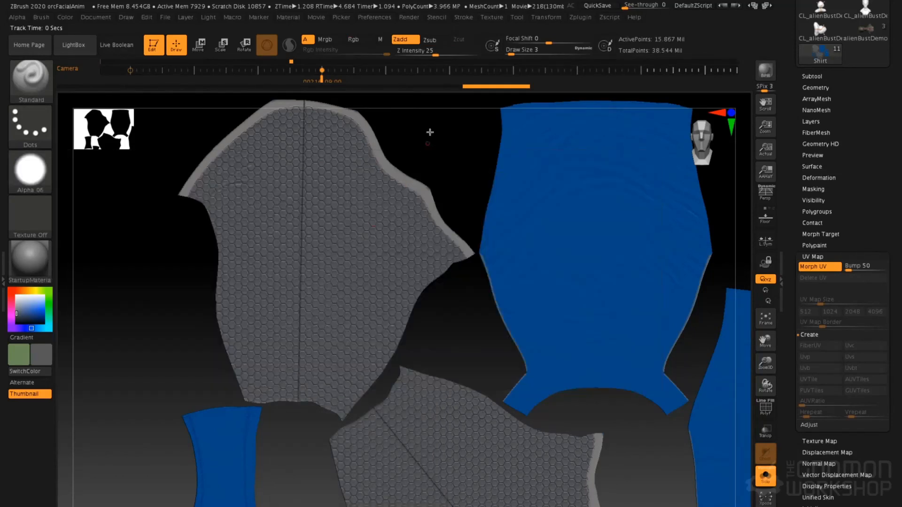
- Set the paint color to red and prepare a Backtrack stroke with Draw Size 33 and Focal Shift -85
left_click(12, 290)
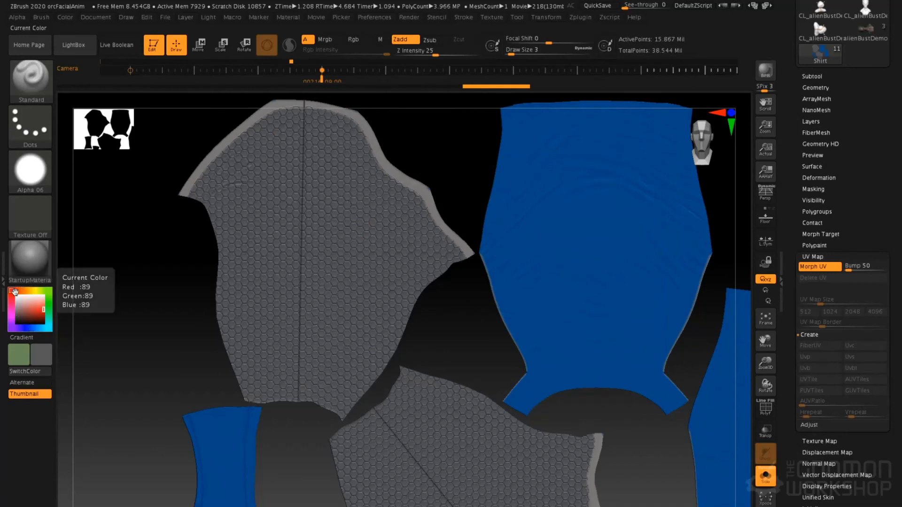
left_click(464, 17)
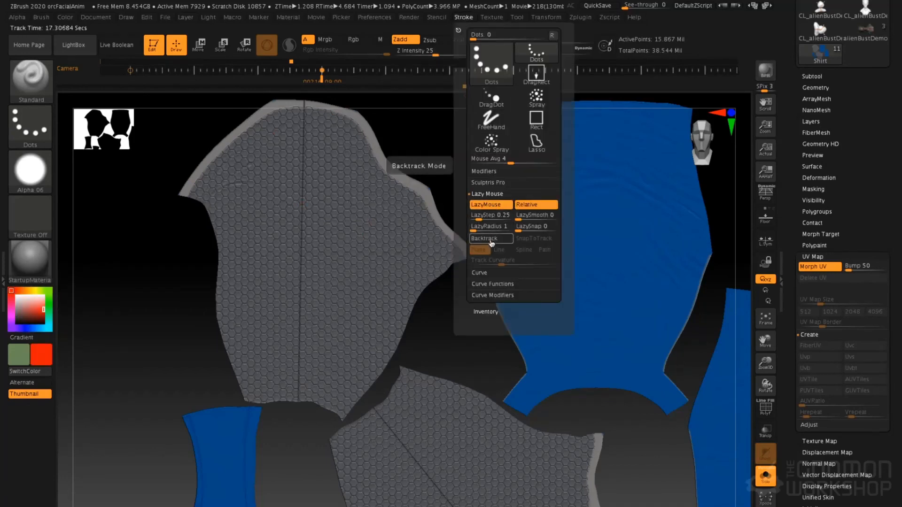
key("space")
- Undo the raised test stroke across the sleeve and set the brush to paint Rgb only, with Zadd off
mouse_move(263, 262)
left_mouse_down()
mouse_move(229, 262)
mouse_move(239, 251)
mouse_move(424, 291)
left_mouse_up()
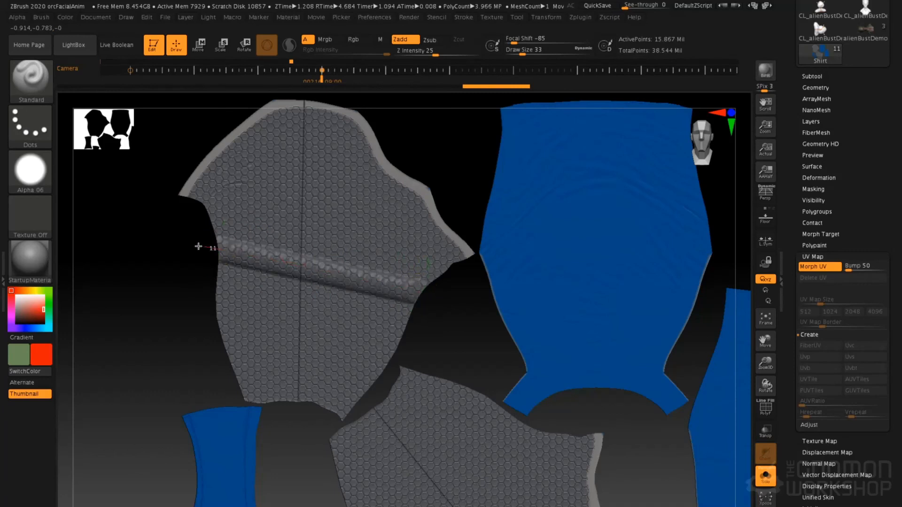
key("ctrl+z")
left_click(364, 40)
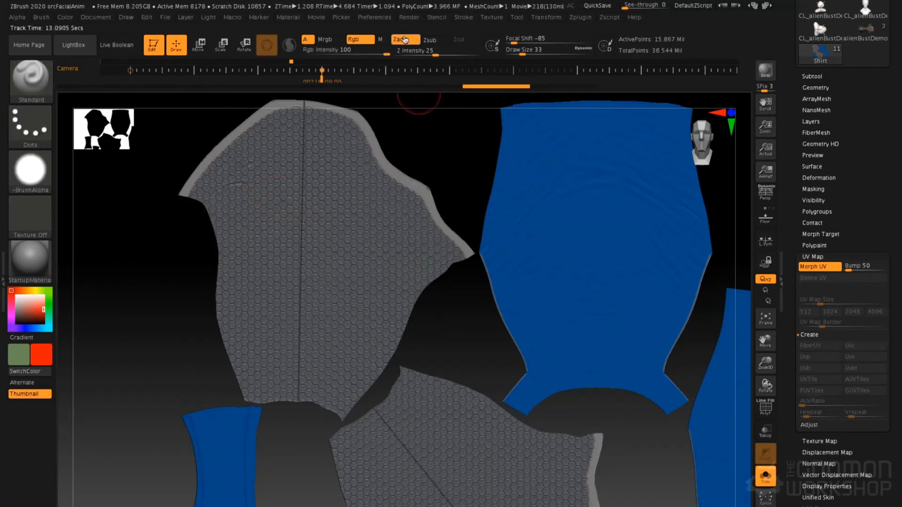
left_click(407, 41)
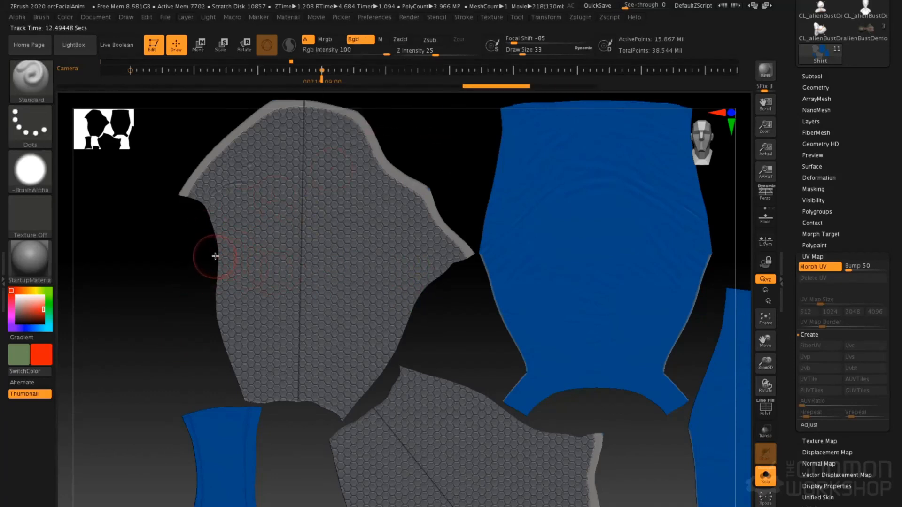
- Paint a straight red band across the middle of the first flattened sleeve piece and check it on the shirt in 3D
mouse_move(215, 258)
left_mouse_down()
mouse_move(413, 300)
mouse_move(433, 288)
left_mouse_up()
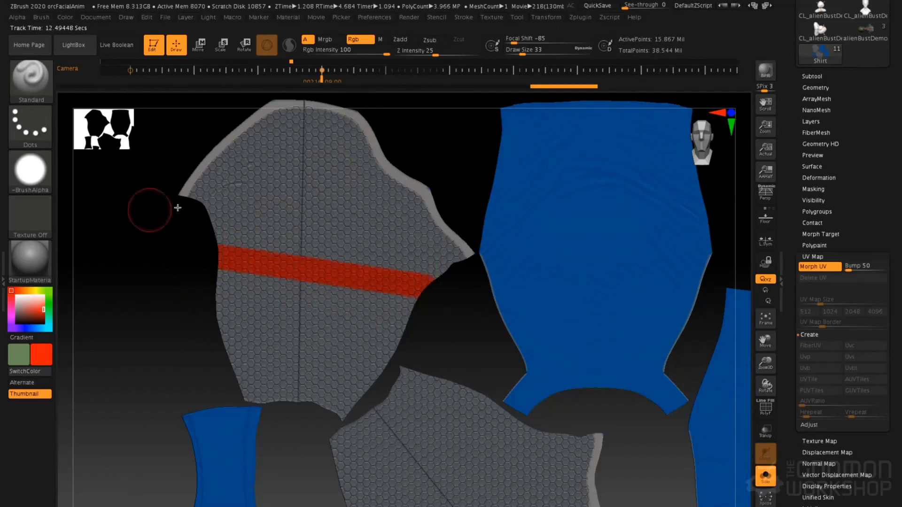
left_click(820, 266)
left_click_drag(519, 177, 466, 182)
left_click_drag(513, 180, 523, 179)
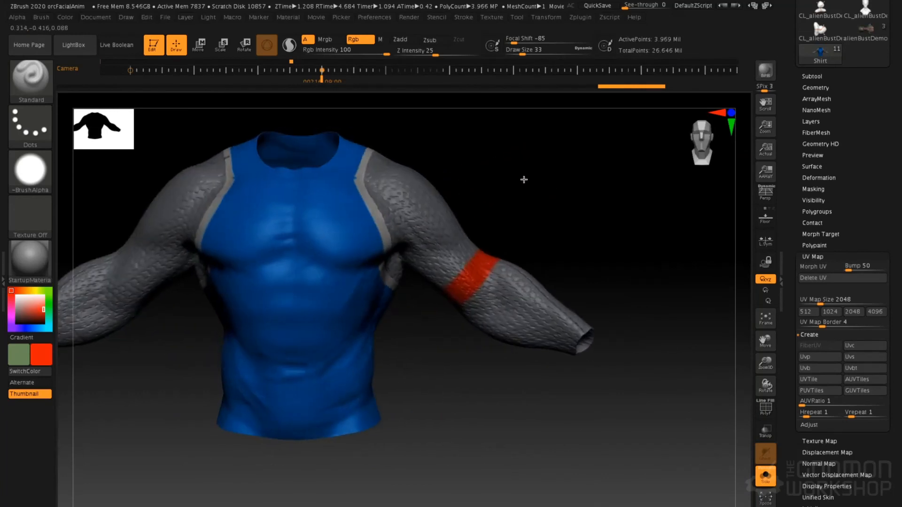
- Try a diagonal red band across the narrow end of the second flattened sleeve, check it in 3D, and undo it
left_click_drag(439, 166, 354, 258)
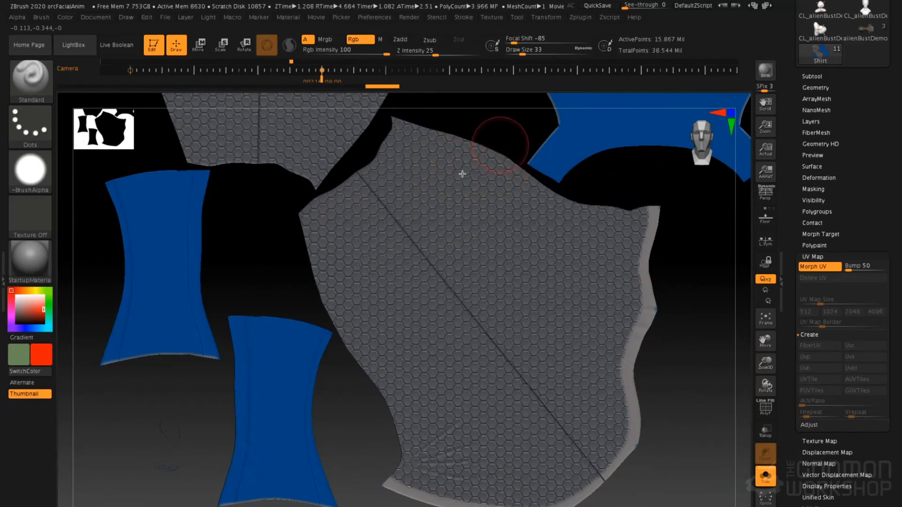
left_click_drag(462, 173, 494, 180)
left_click_drag(466, 140, 407, 191)
left_click_drag(326, 258, 309, 273)
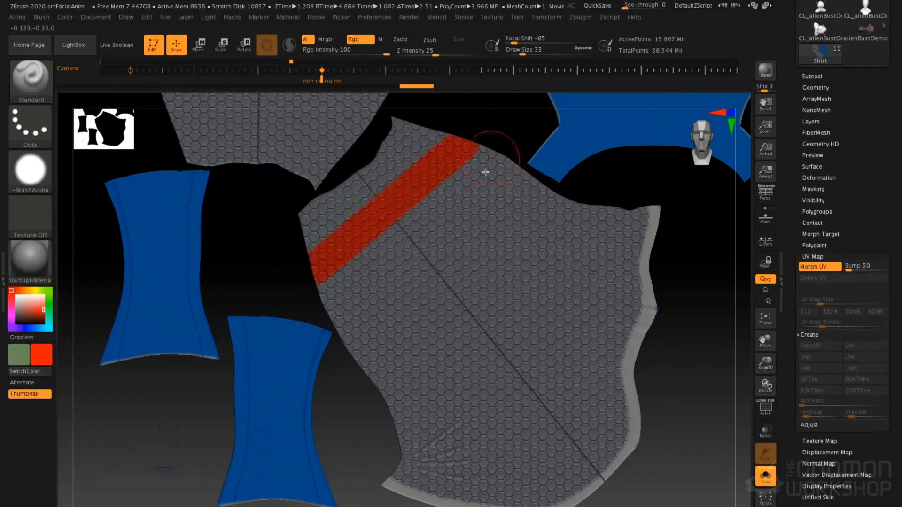
left_click(820, 266)
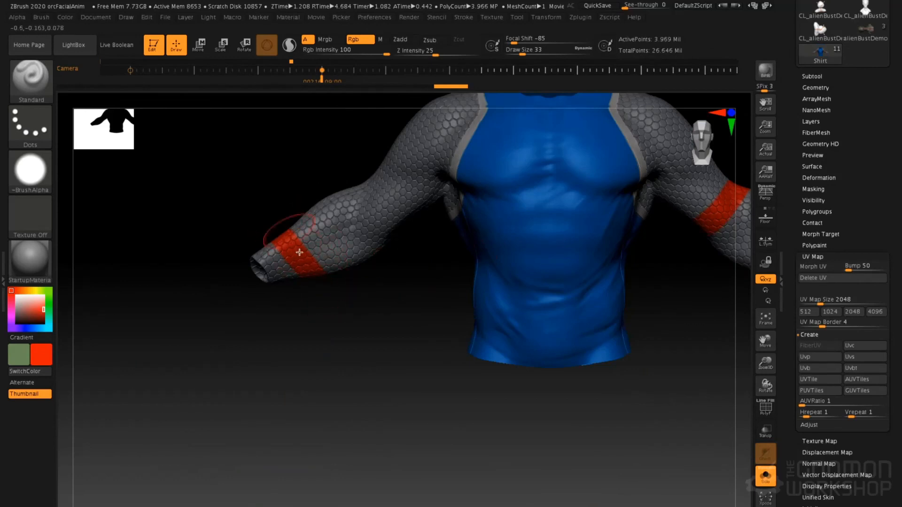
key("ctrl+d")
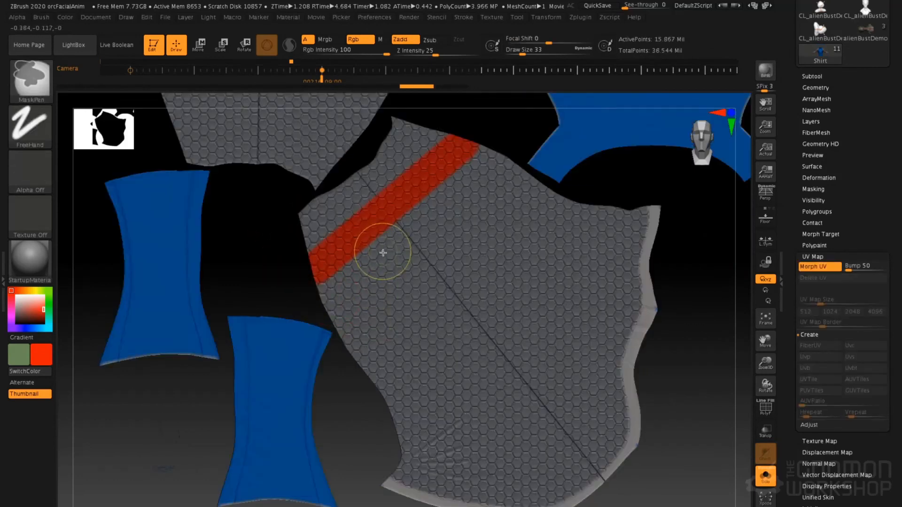
key("ctrl+z")
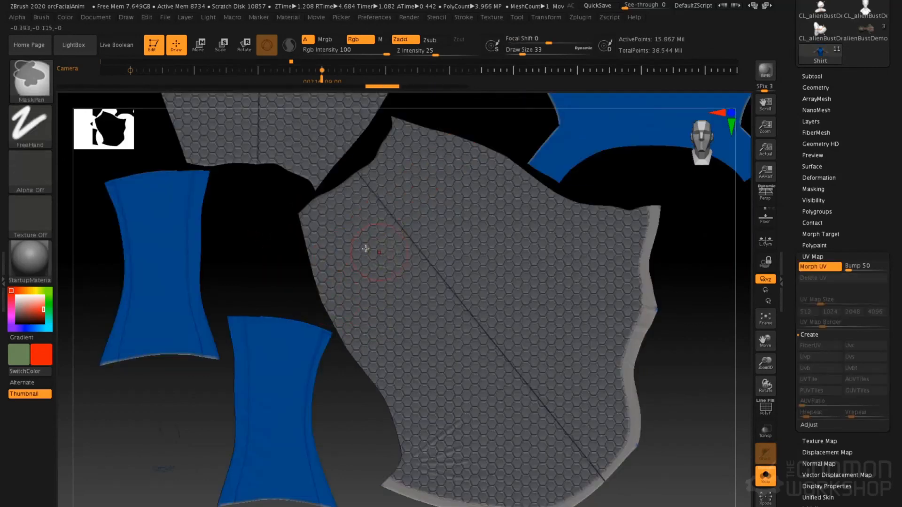
- Try the second sleeve's red band at a shallower angle, check it on the shirt in 3D, and undo it
left_click_drag(312, 270, 405, 201)
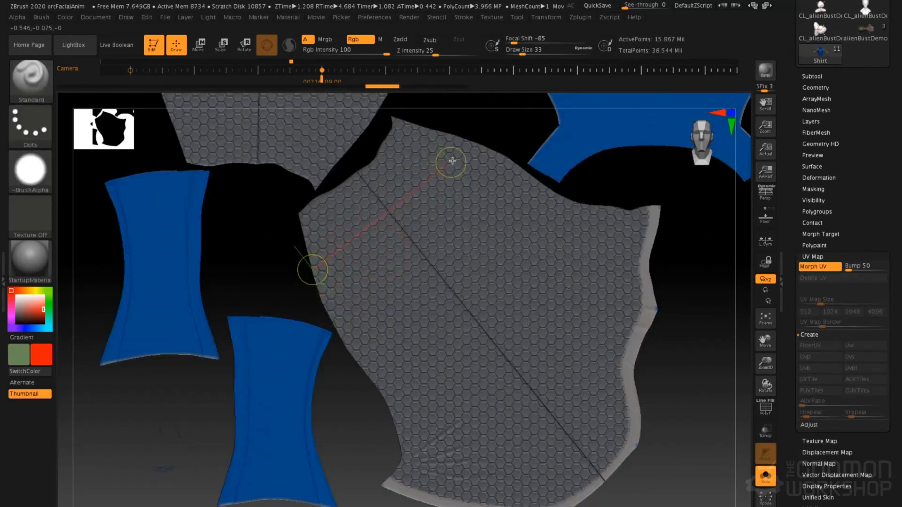
left_click_drag(466, 144, 479, 150)
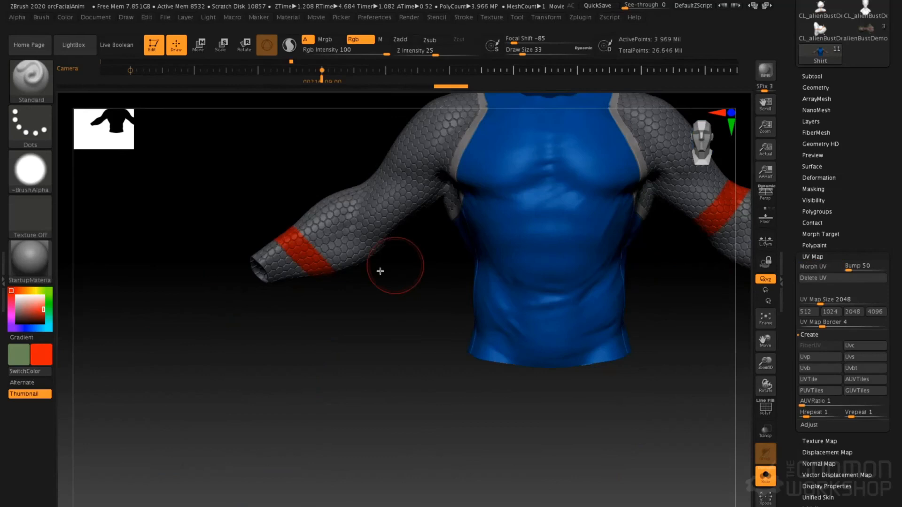
left_click_drag(362, 297, 358, 285)
key("ctrl+z")
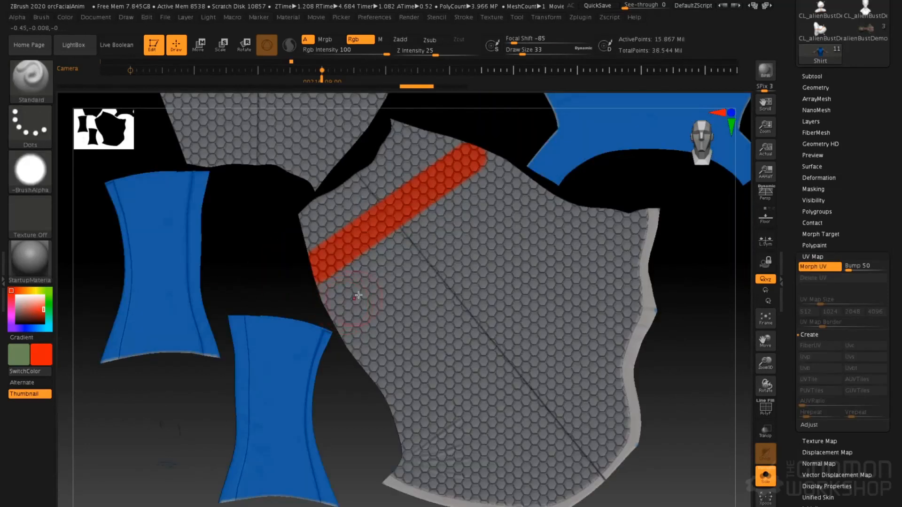
key("ctrl+z")
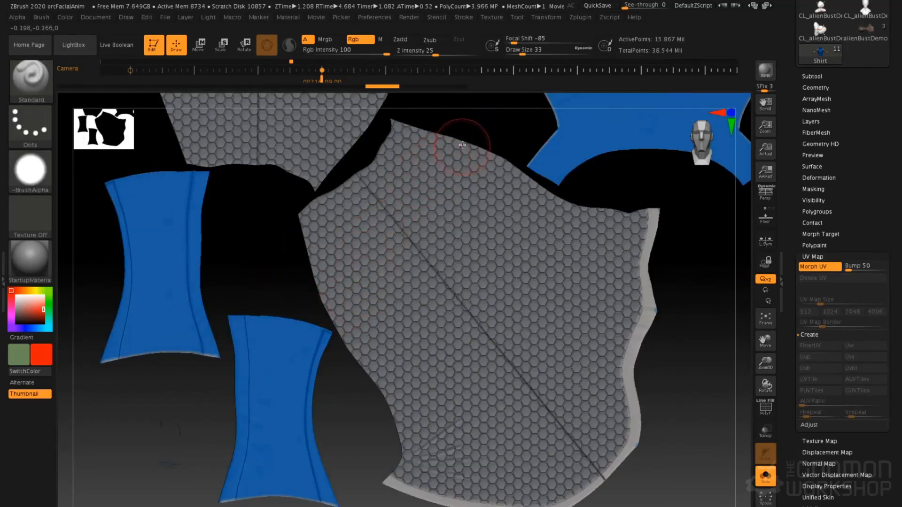
- Repaint the red band at a steeper diagonal across the second flattened sleeve and check it on the shirt in 3D
left_click_drag(352, 244, 309, 286)
left_click(819, 266)
mouse_move(370, 326)
left_mouse_down()
mouse_move(397, 380)
mouse_move(360, 316)
mouse_move(424, 358)
mouse_move(370, 336)
mouse_move(388, 321)
left_mouse_up()
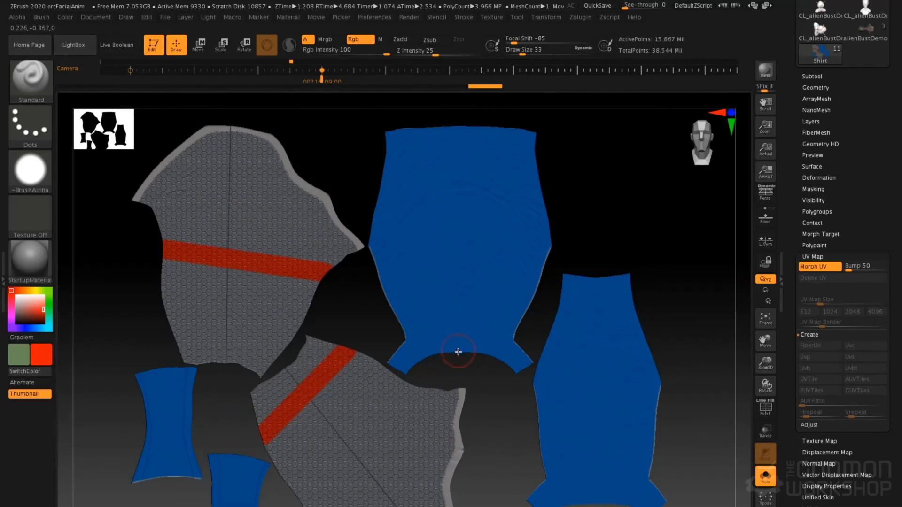
- Paint a straight vertical red stripe down the middle of the upper blue torso piece of the flattened shirt
left_click_drag(458, 352, 456, 126)
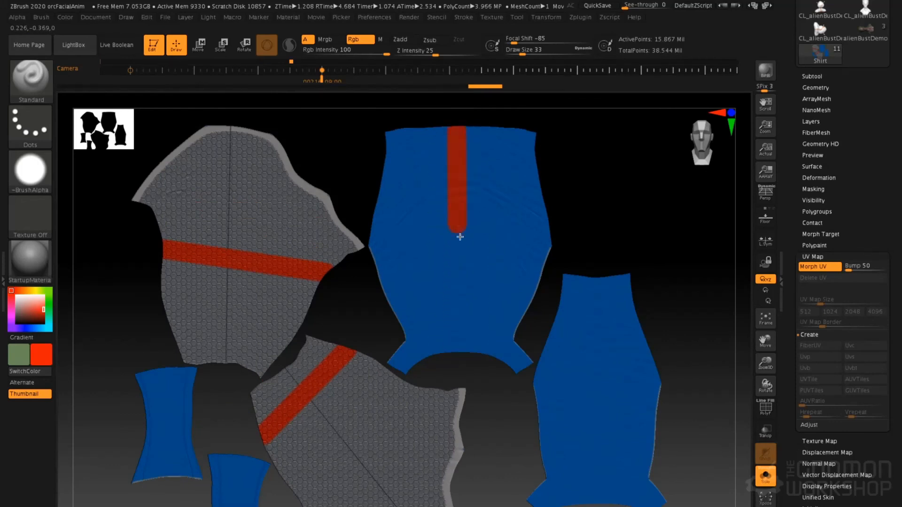